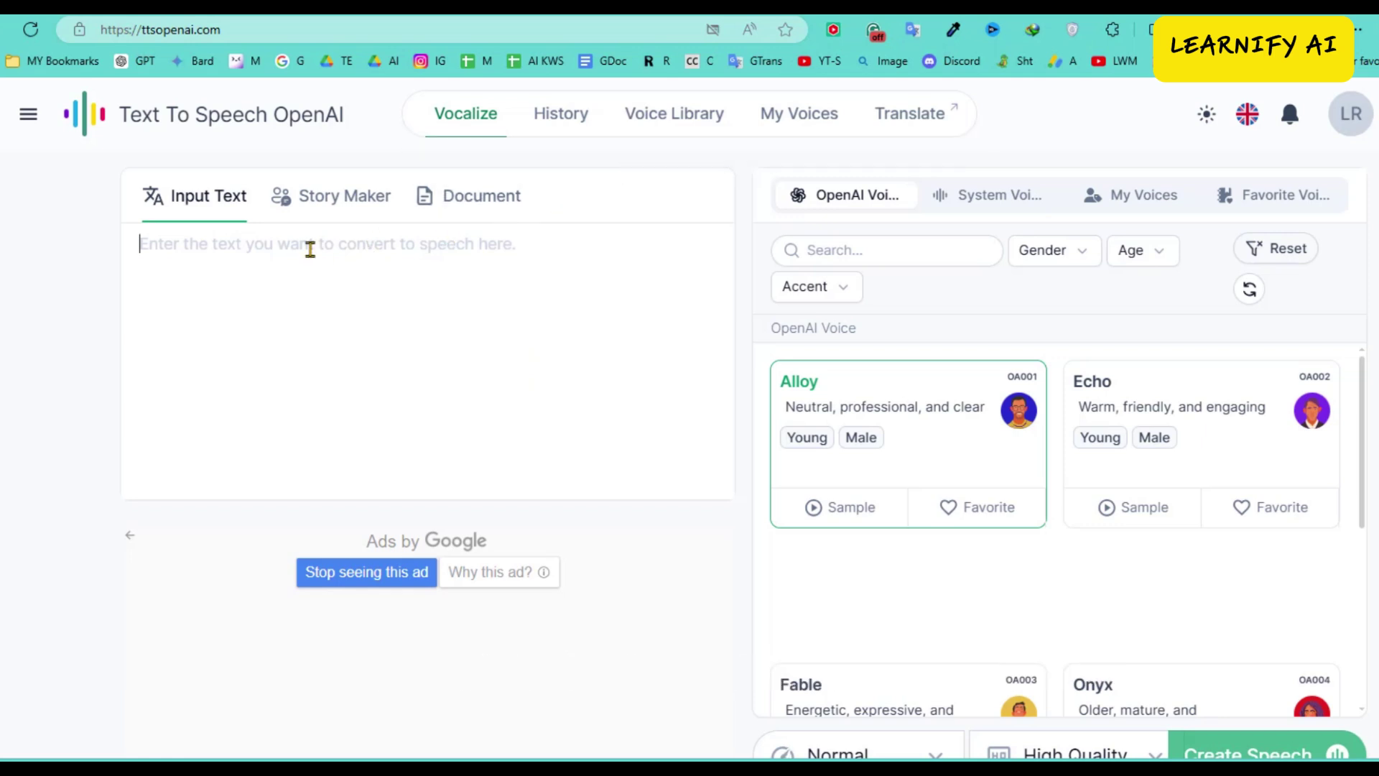
- Paste the 1124-character article script into Input Text and switch to the System voices list
right_click(310, 249)
click(347, 392)
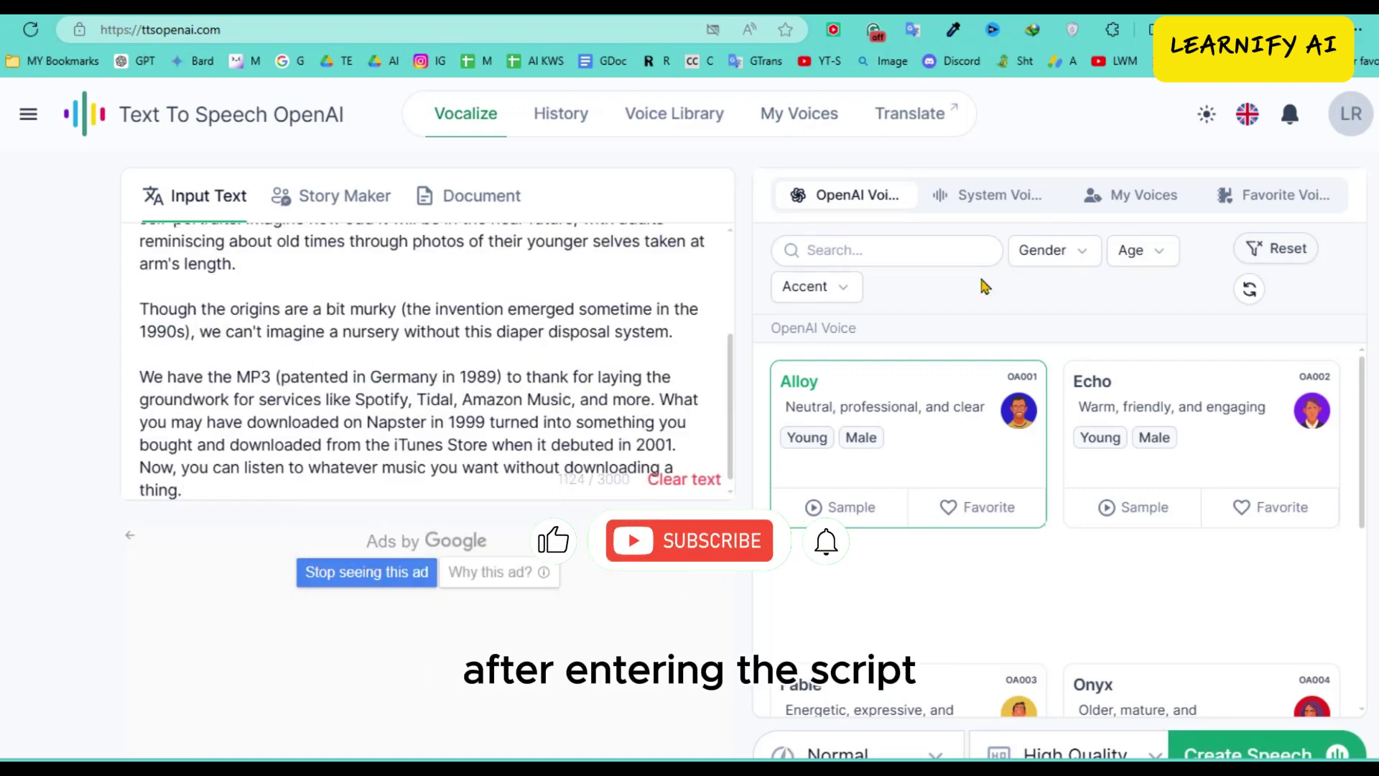
scroll(982, 601, down, 5)
scroll(982, 601, up, 5)
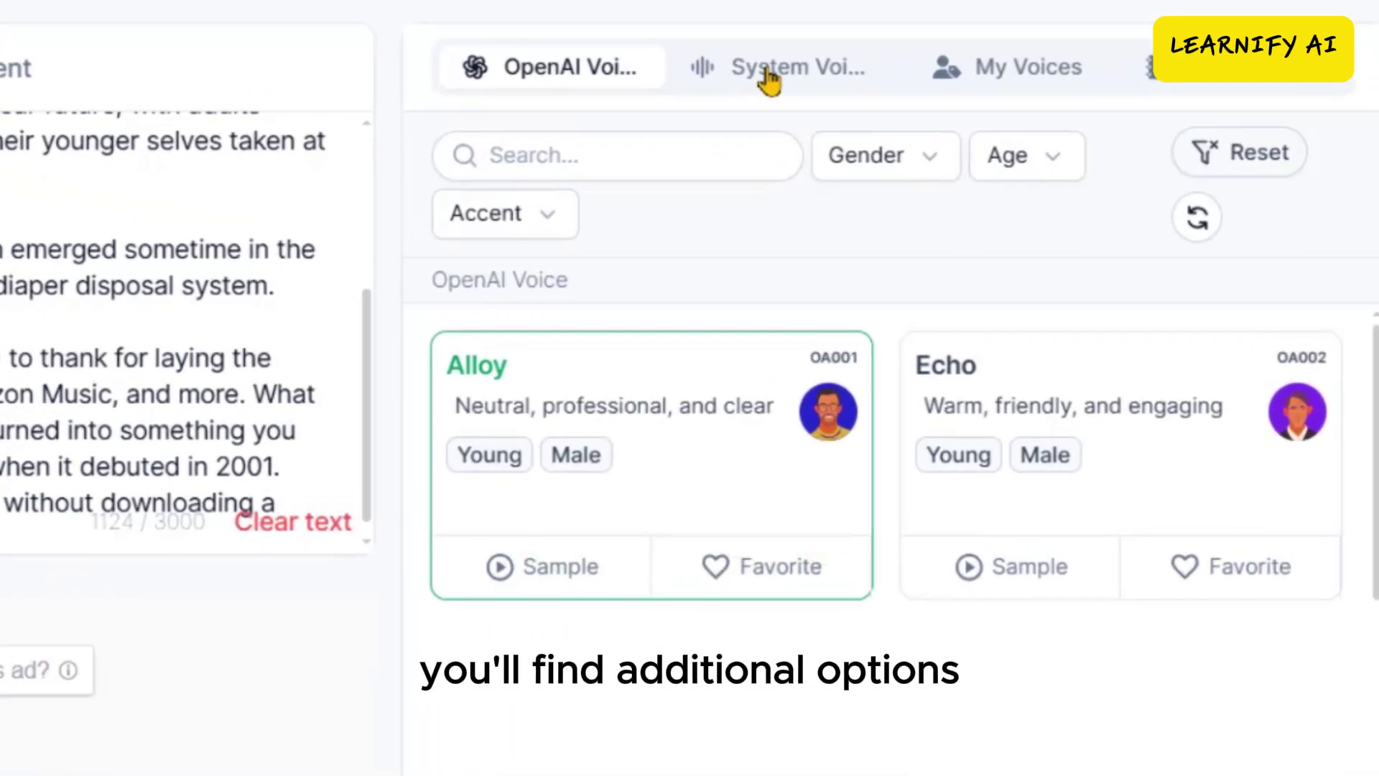
click(773, 76)
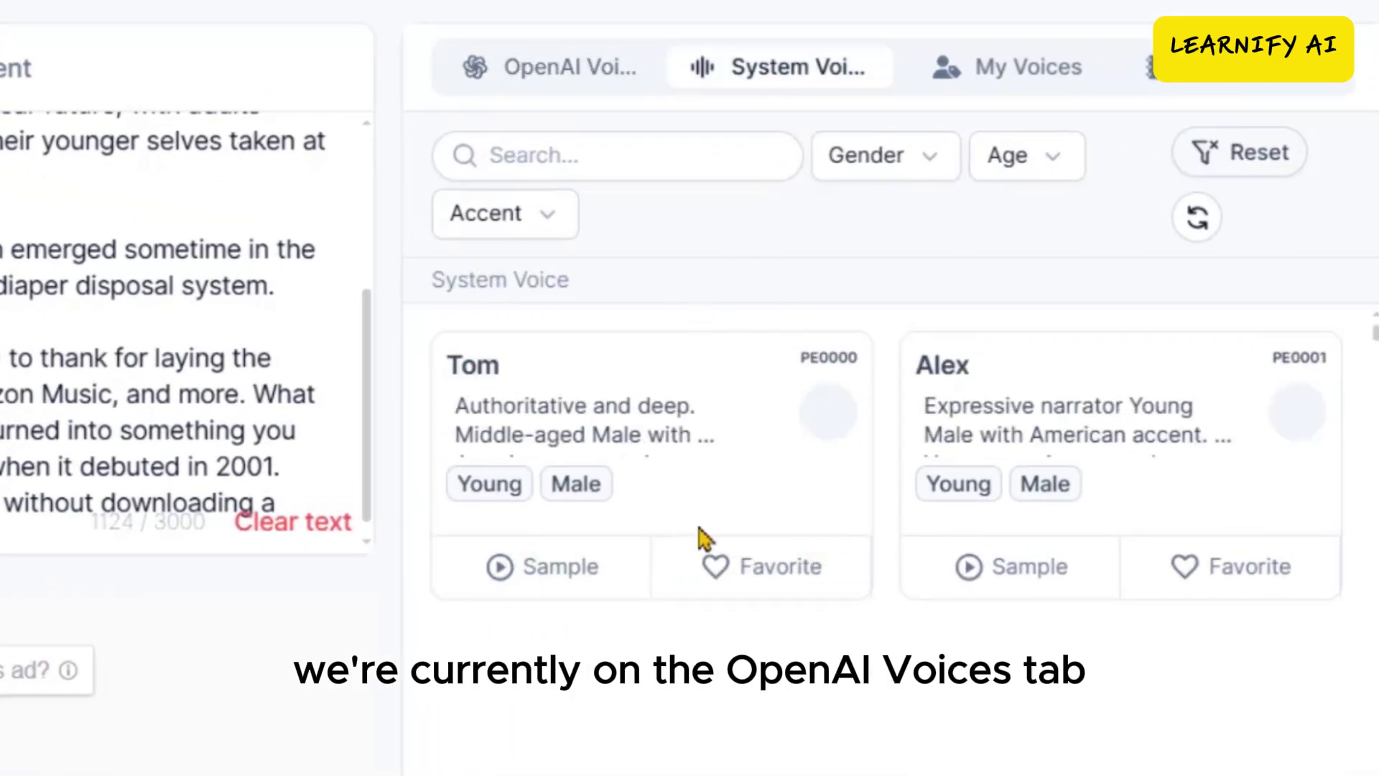
- Play Neal's System voice sample and then stop it
scroll(809, 722, down, 5)
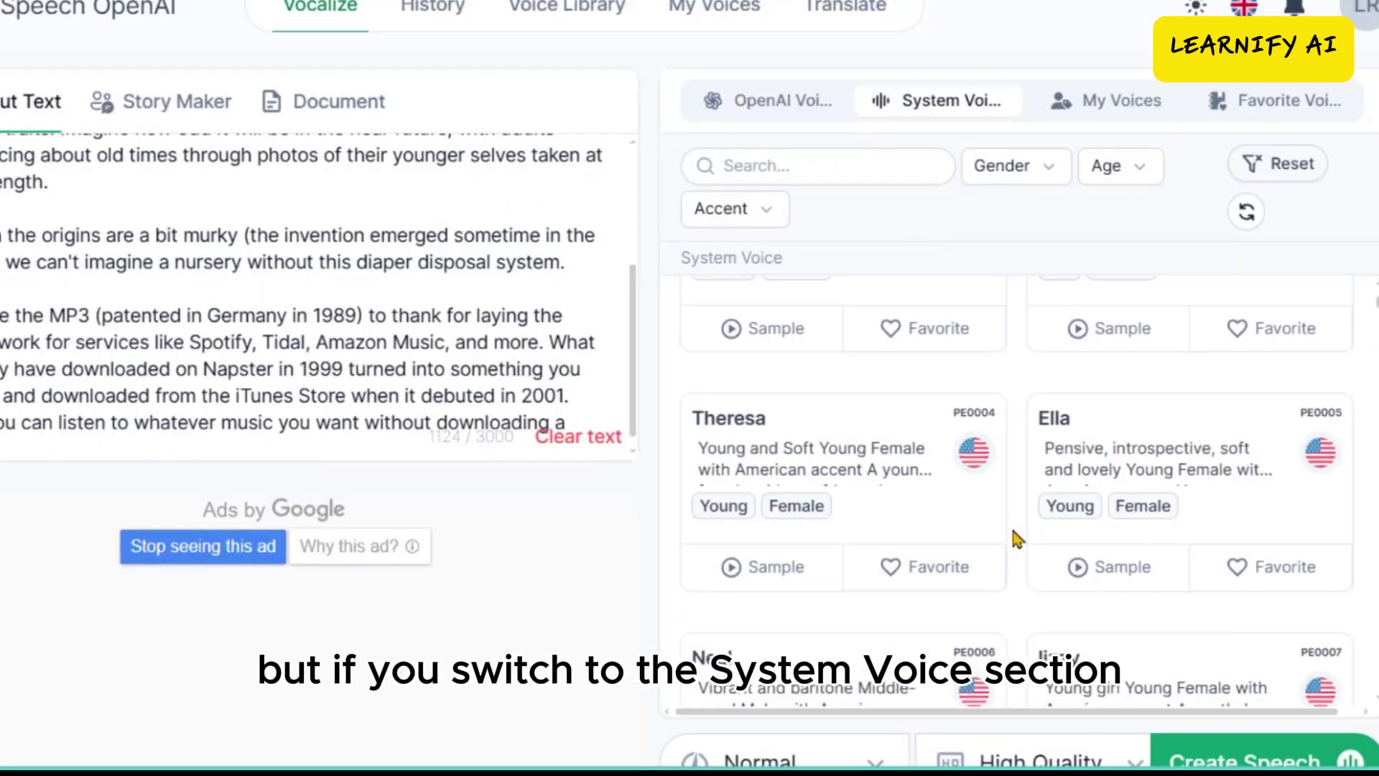
scroll(1013, 531, down, 15)
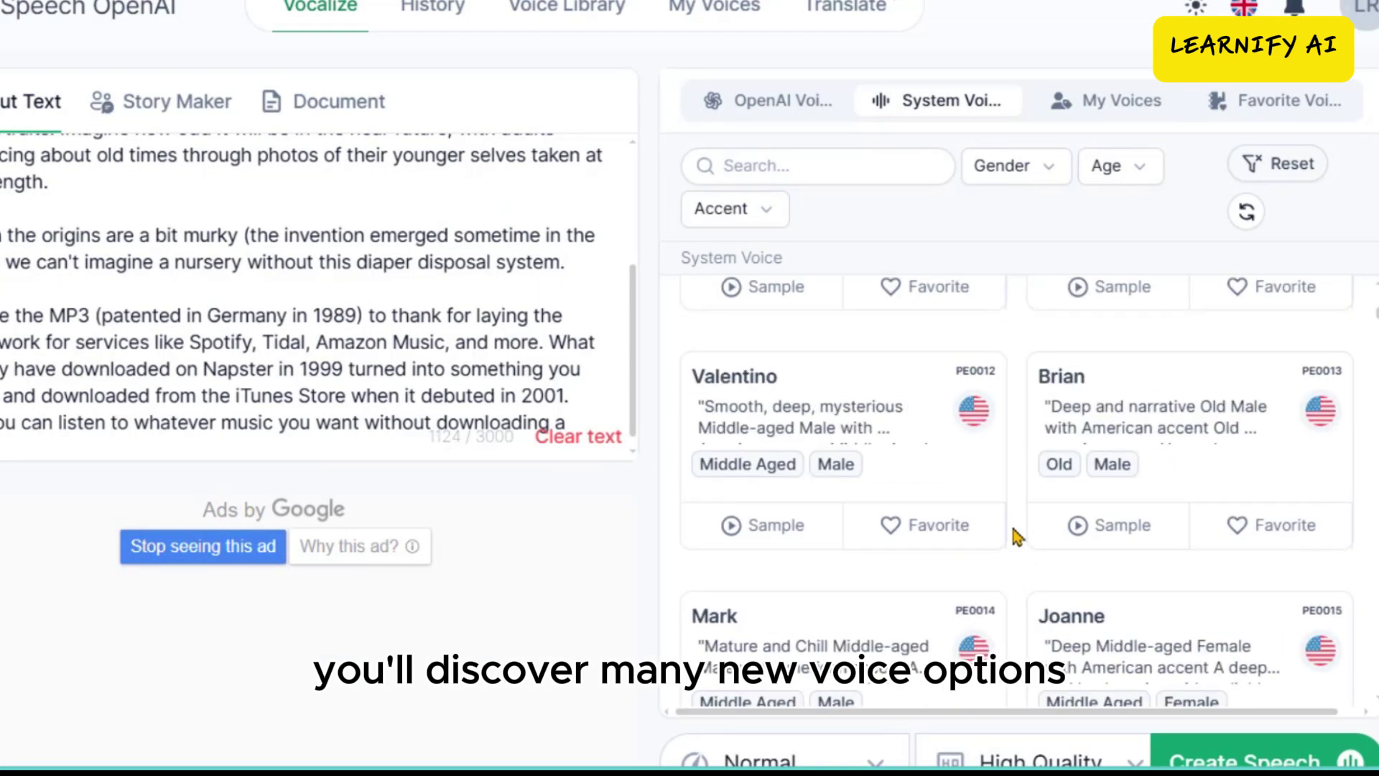
scroll(1013, 533, up, 20)
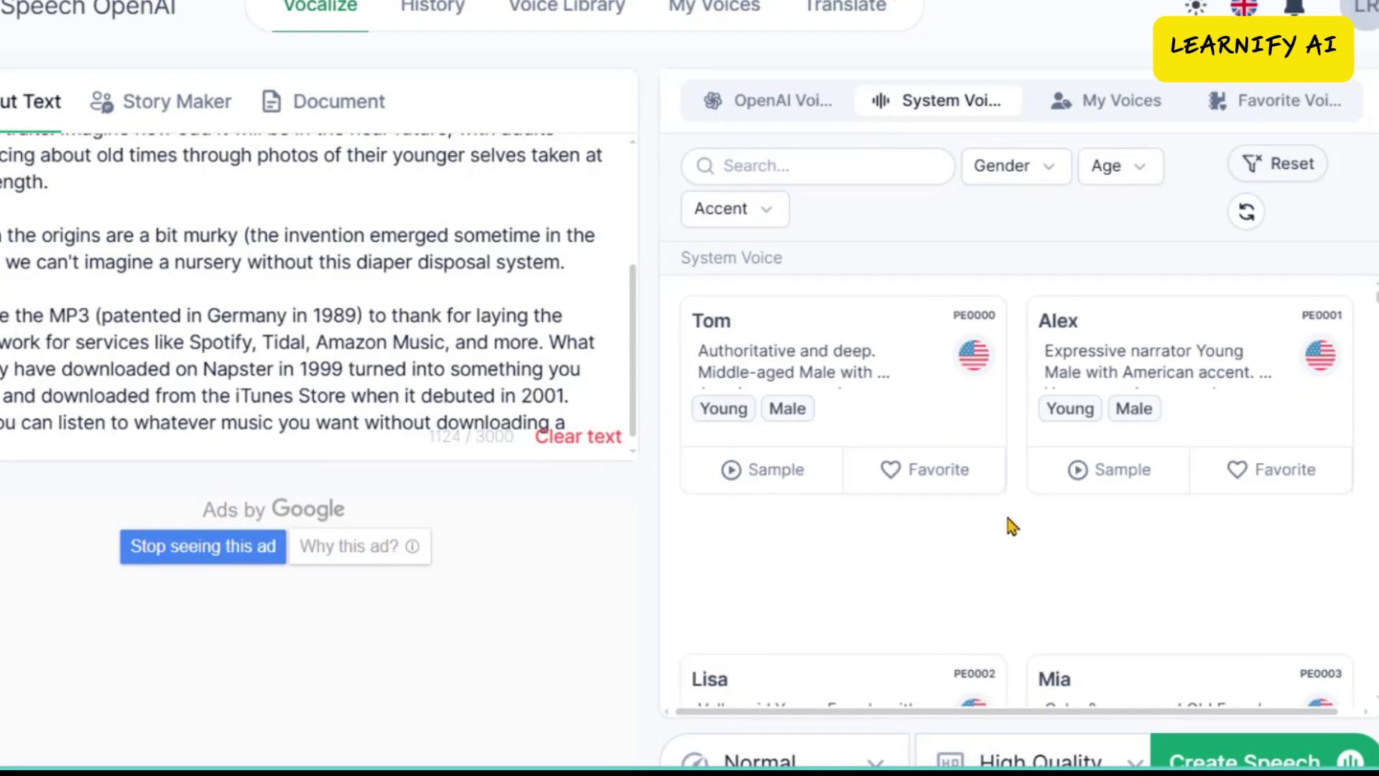
scroll(1033, 558, down, 5)
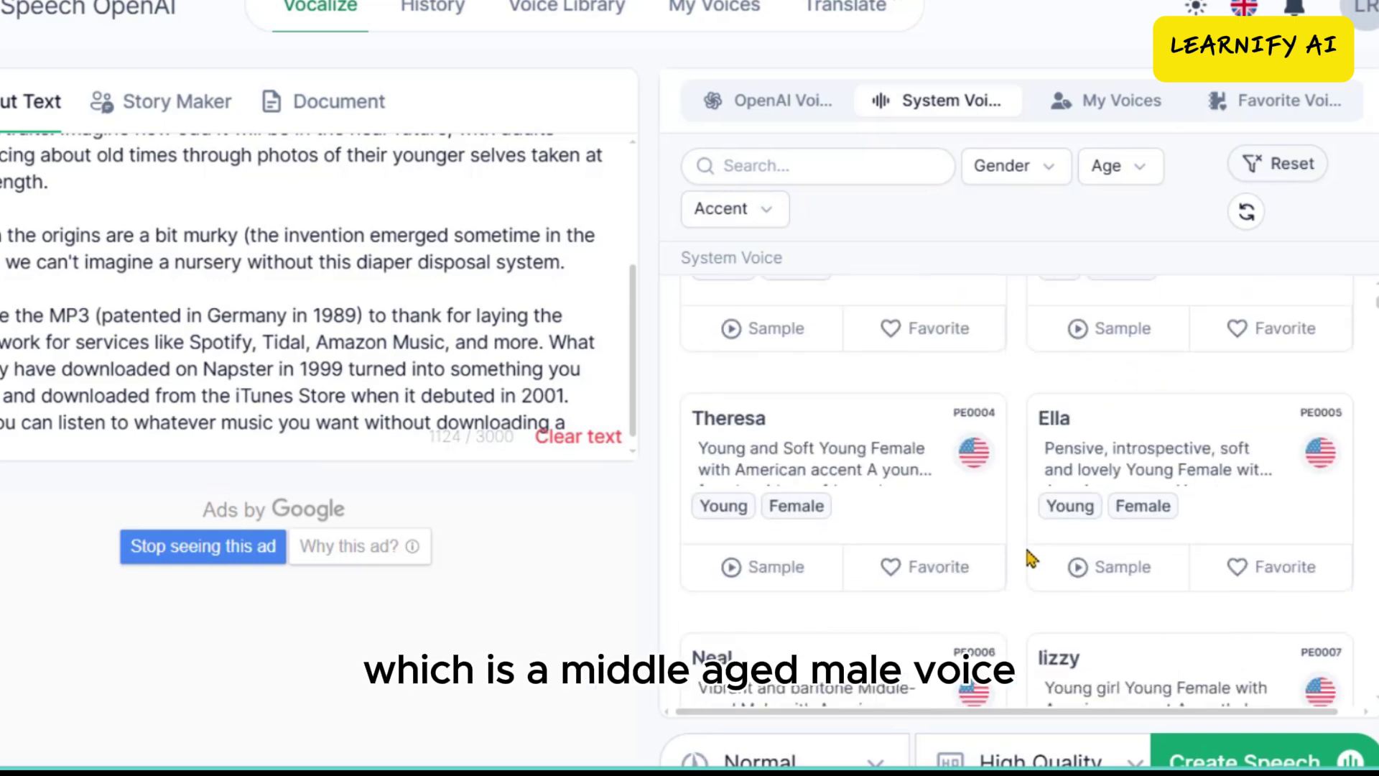
scroll(1032, 559, down, 3)
click(731, 559)
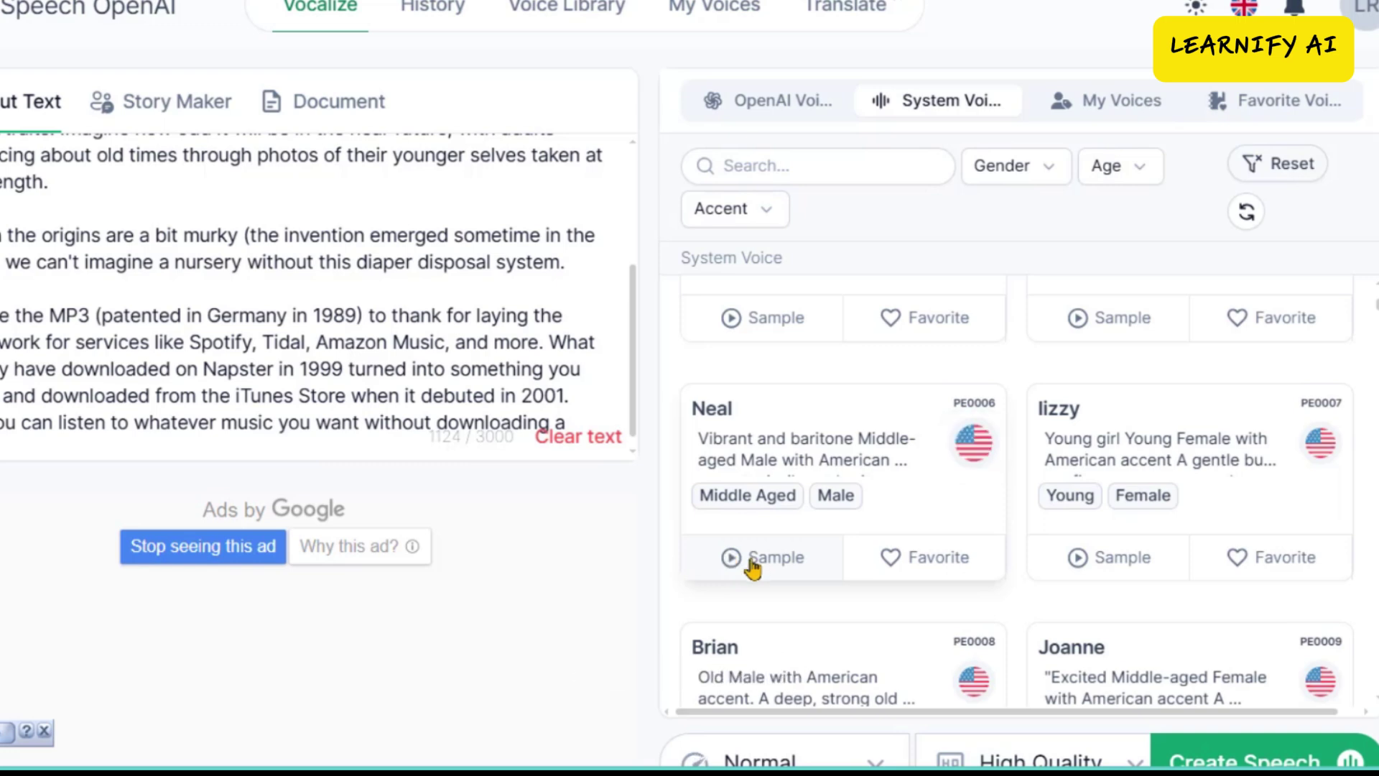
click(733, 560)
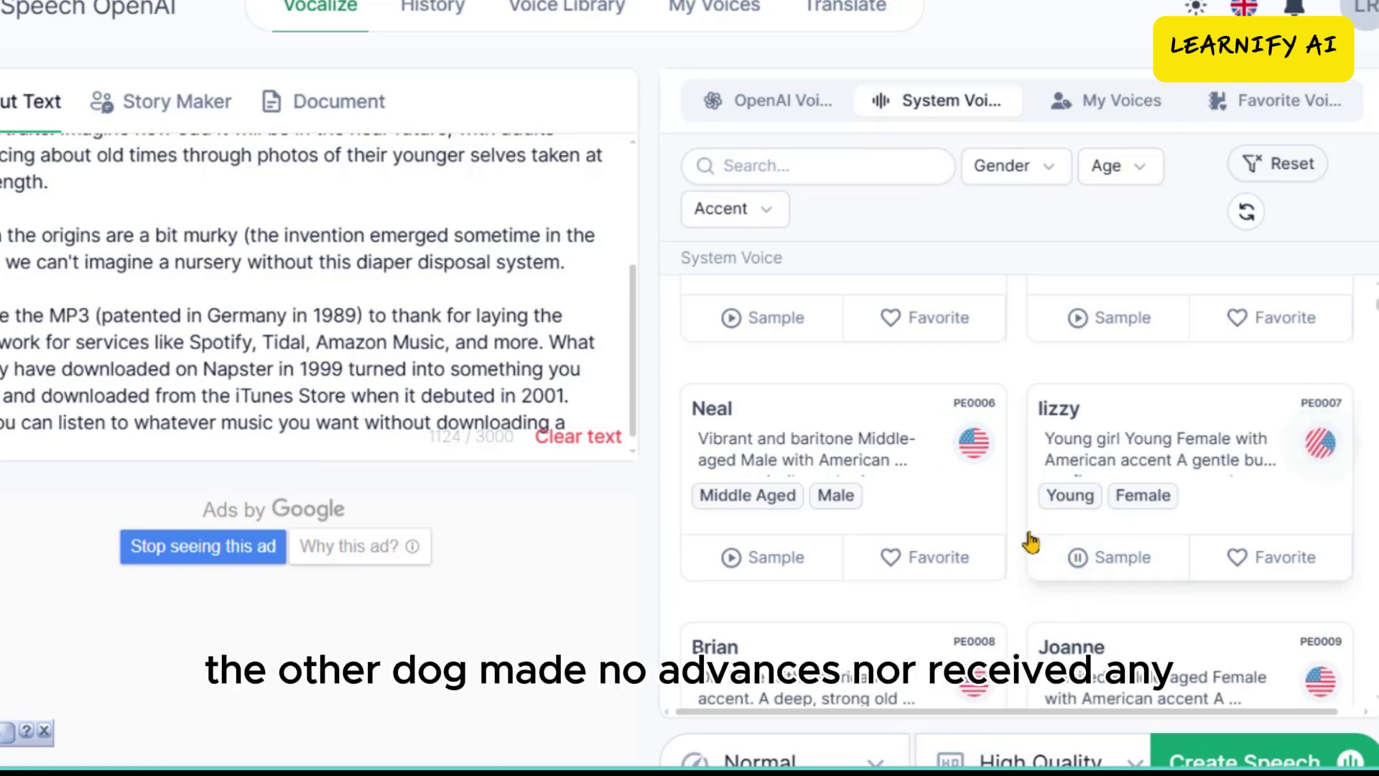
scroll(1030, 540, down, 3)
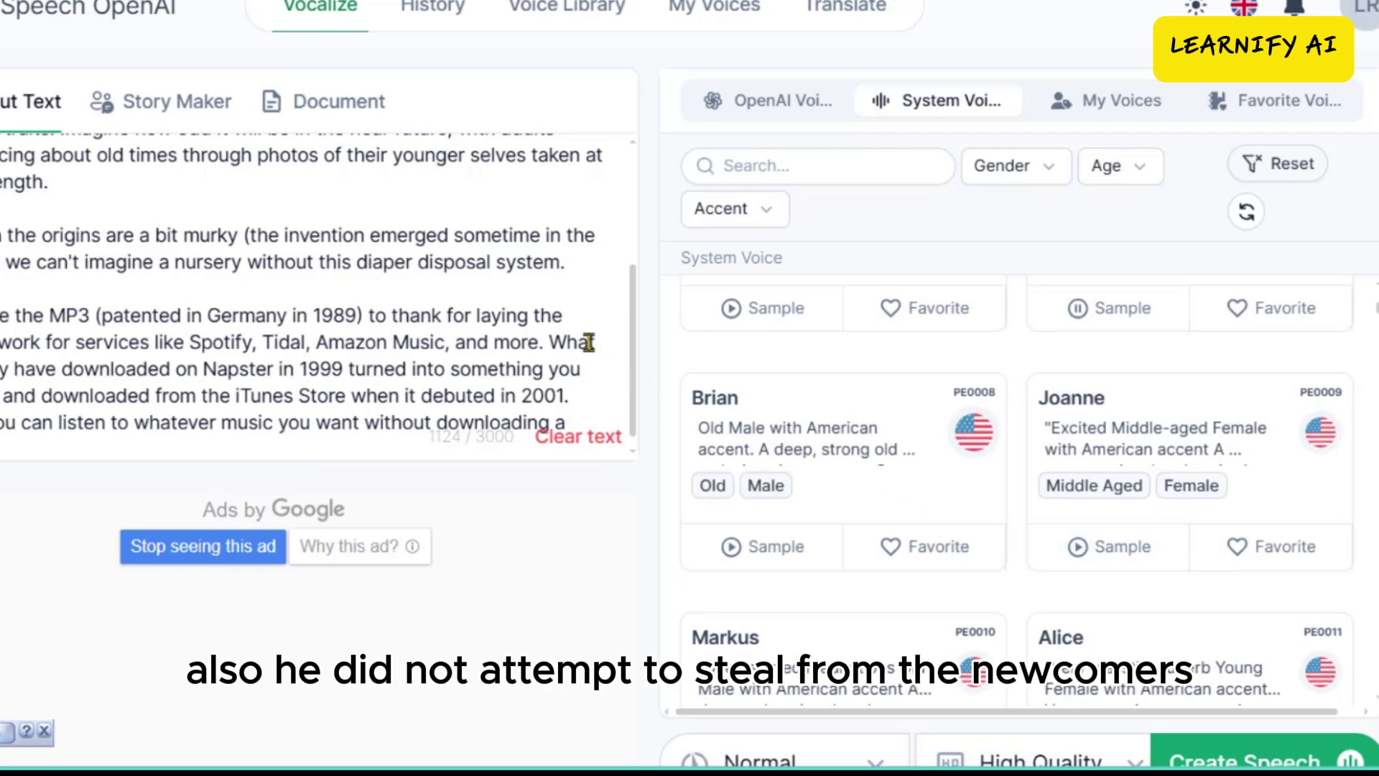
scroll(601, 348, up, 3)
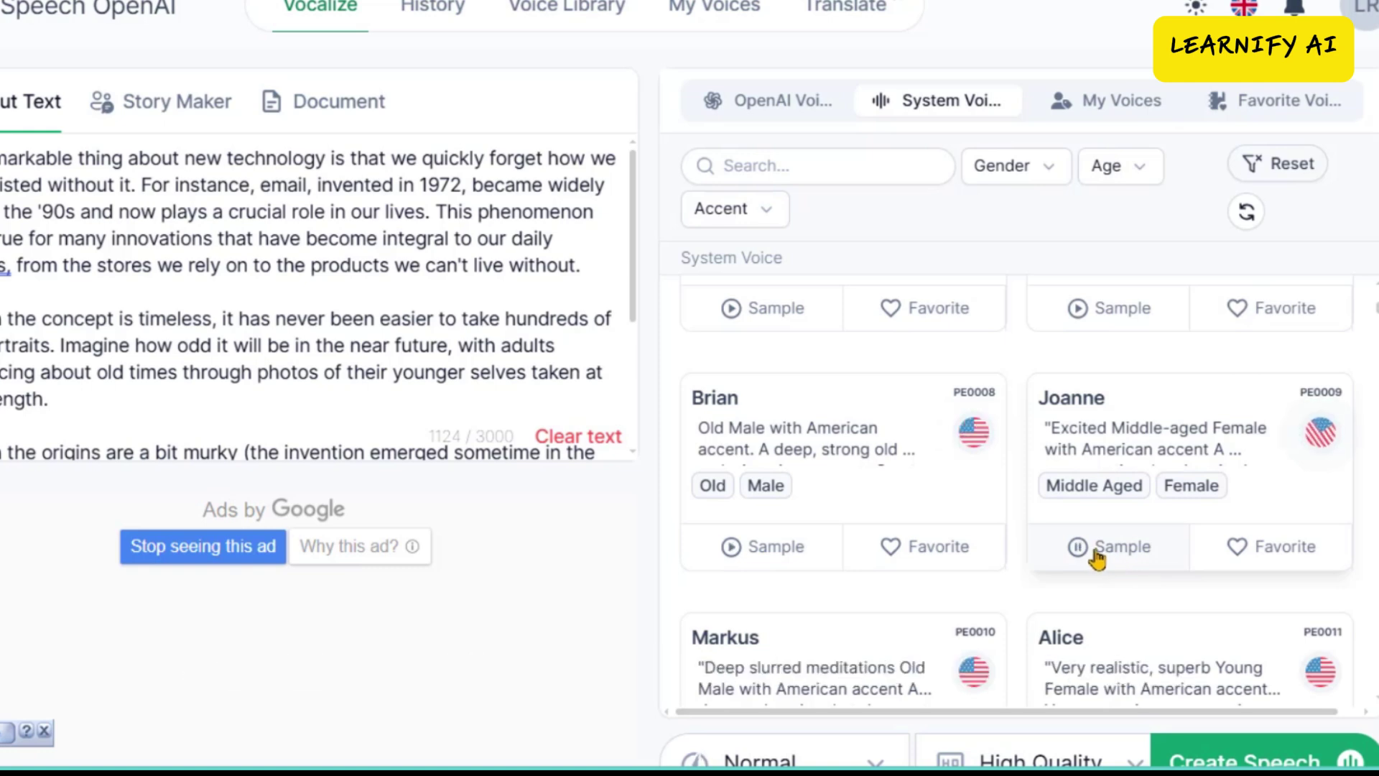
- Play the Markus, Alice and Brian voice samples
scroll(1012, 577, down, 3)
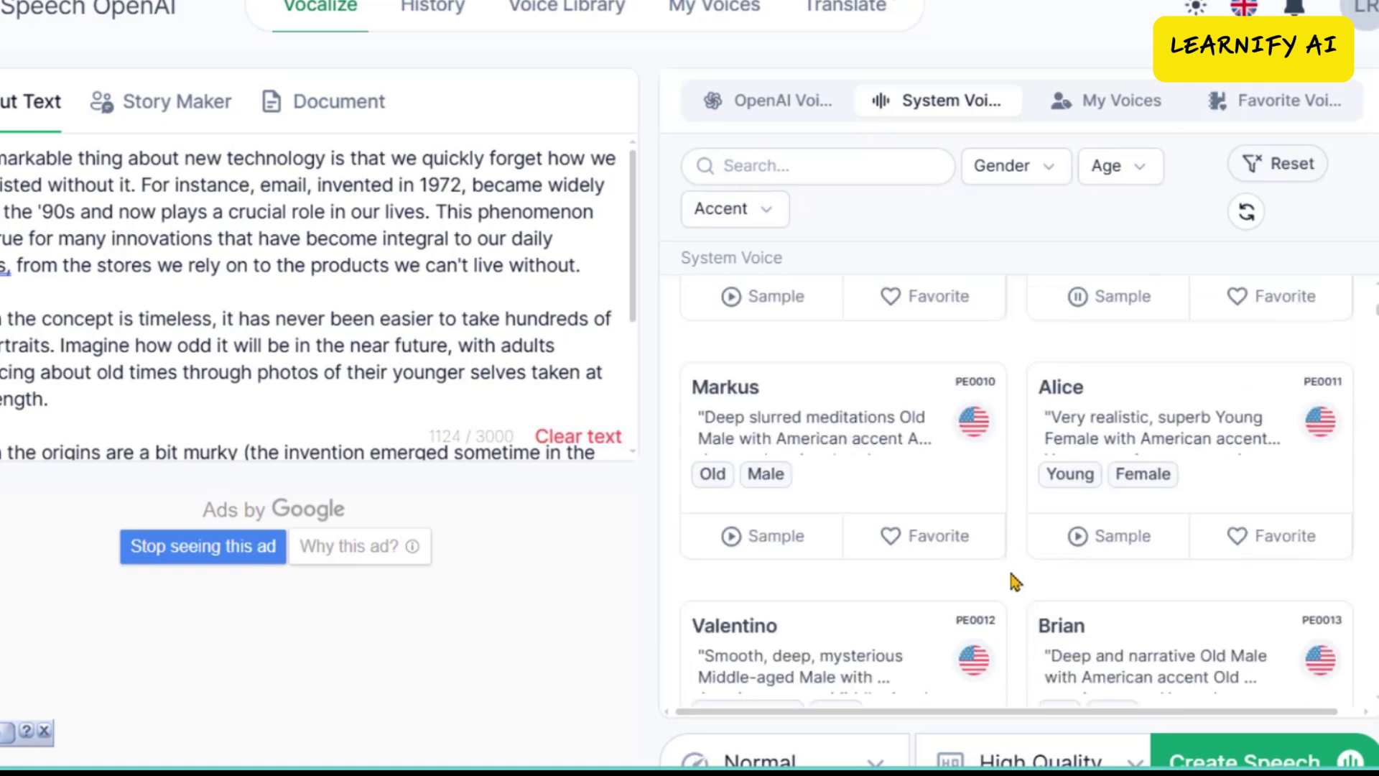
click(753, 535)
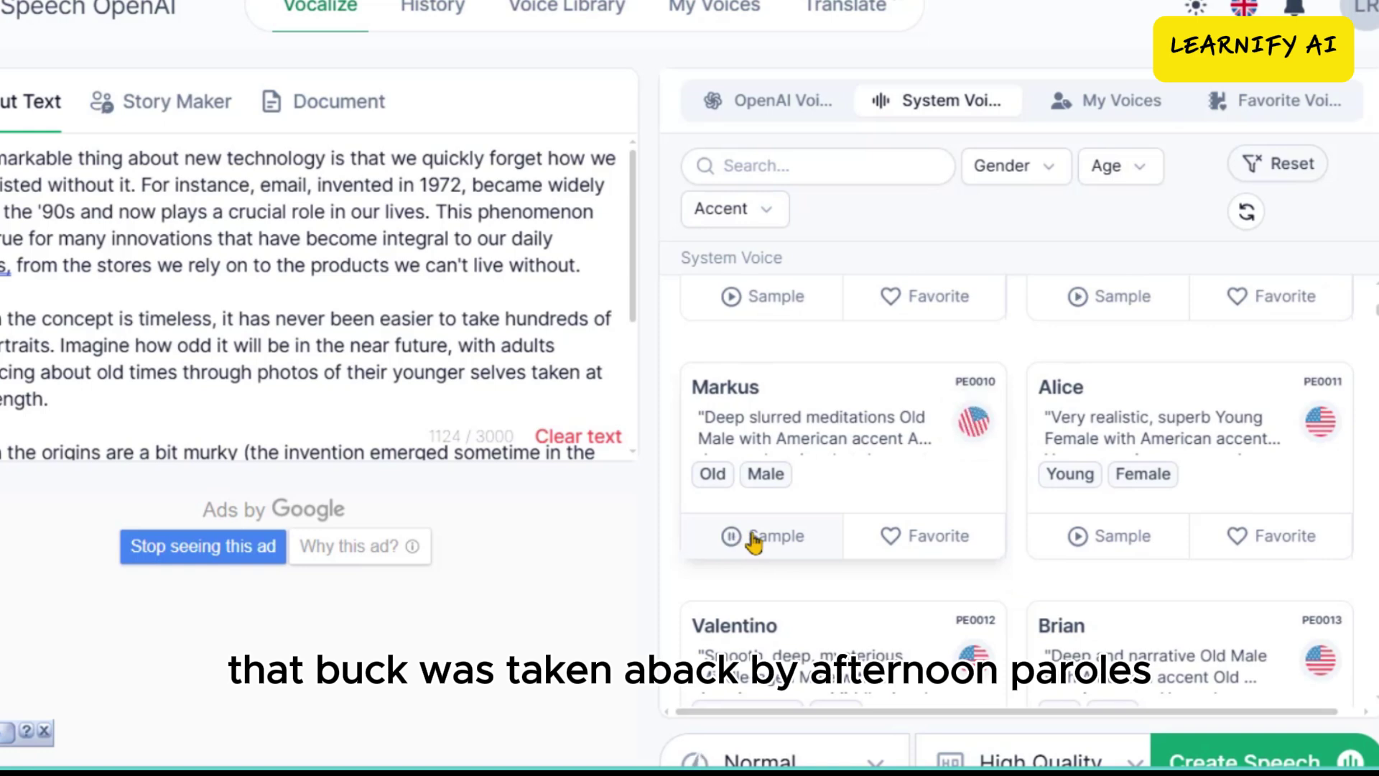
click(1079, 537)
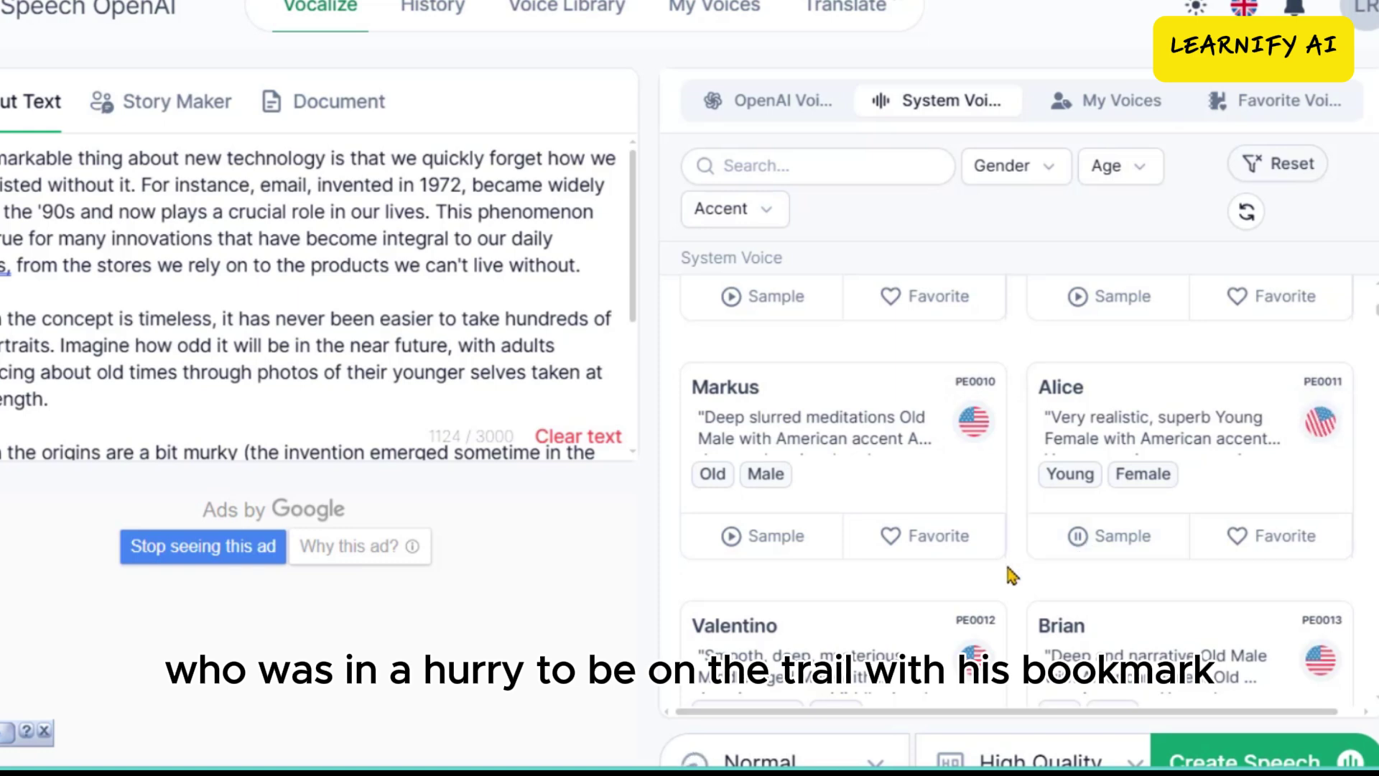
scroll(1011, 574, down, 3)
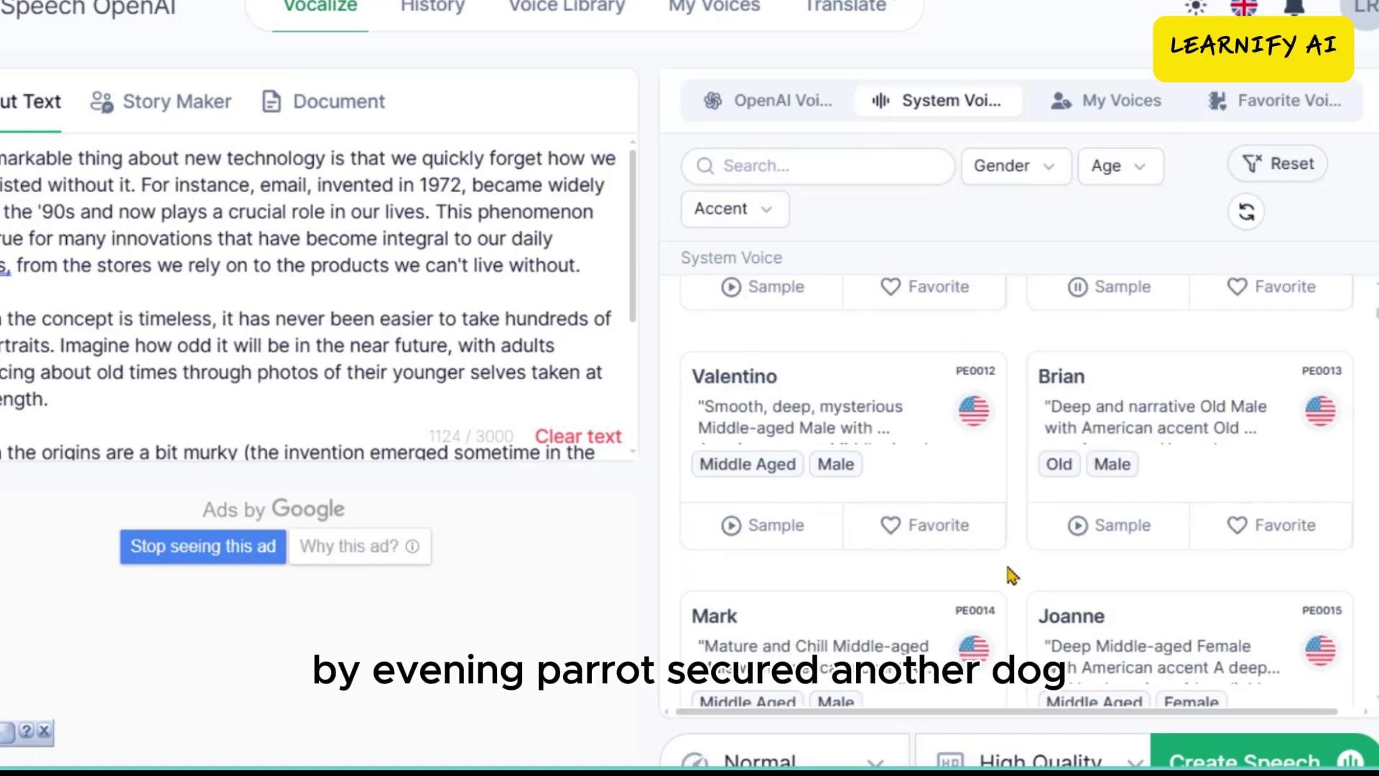
click(1089, 531)
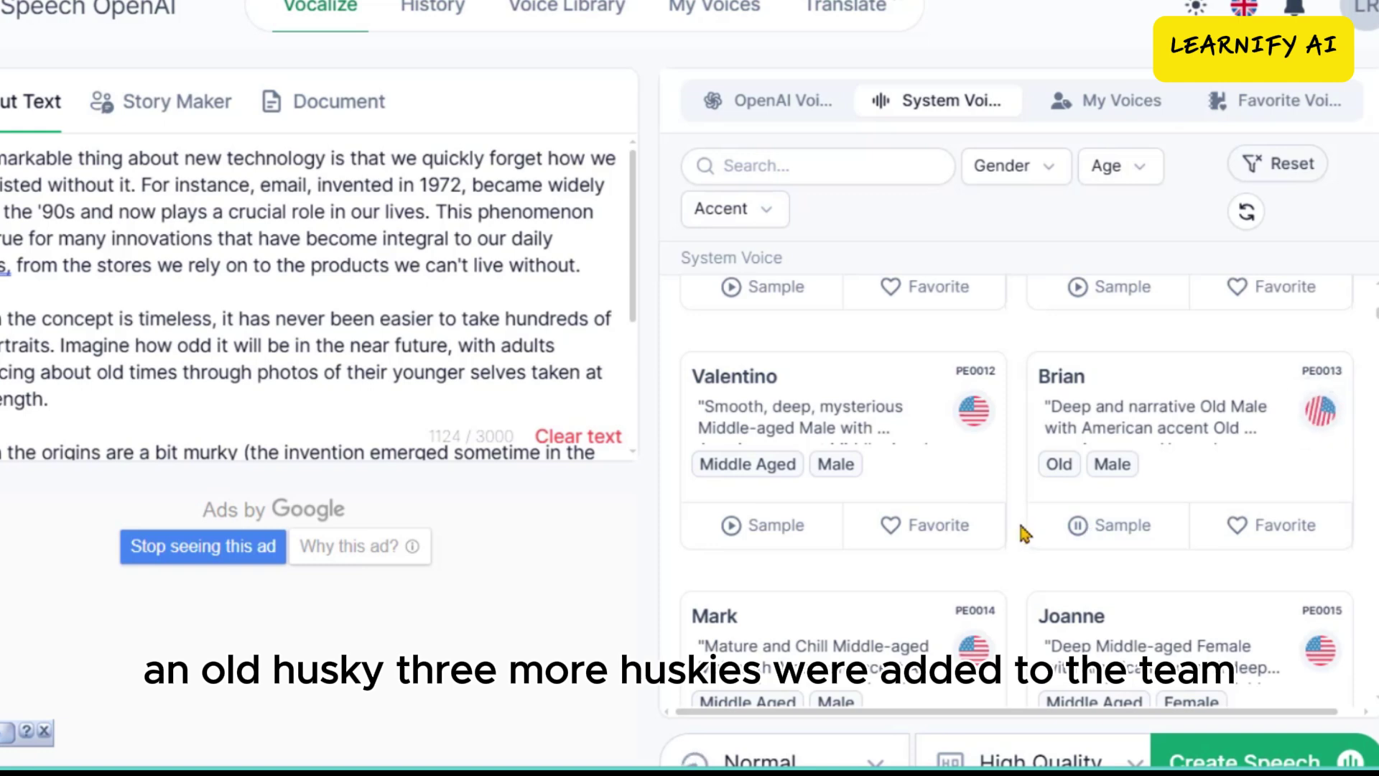
- Play the Mark and Joanne voice samples, then show the gender filter choices
scroll(1024, 532, down, 1)
scroll(1025, 531, down, 3)
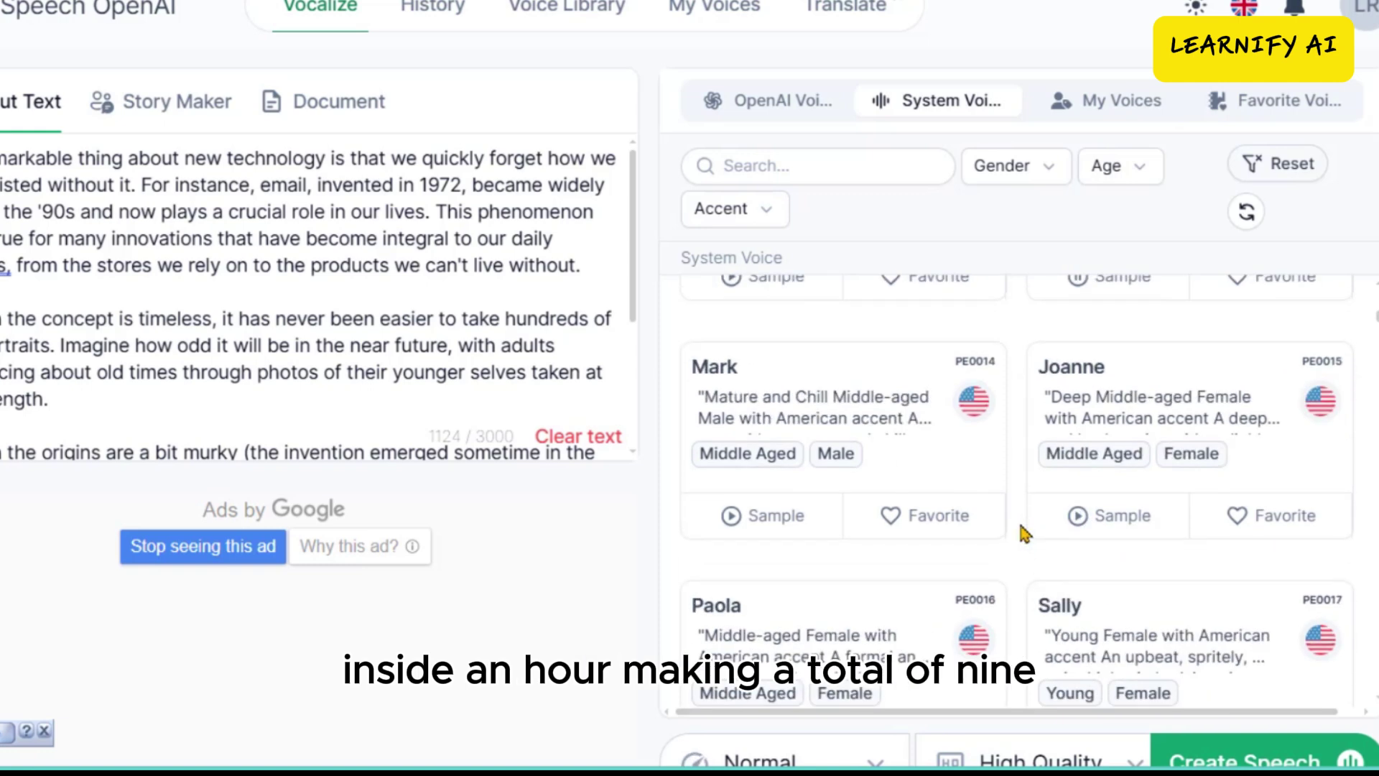
click(795, 528)
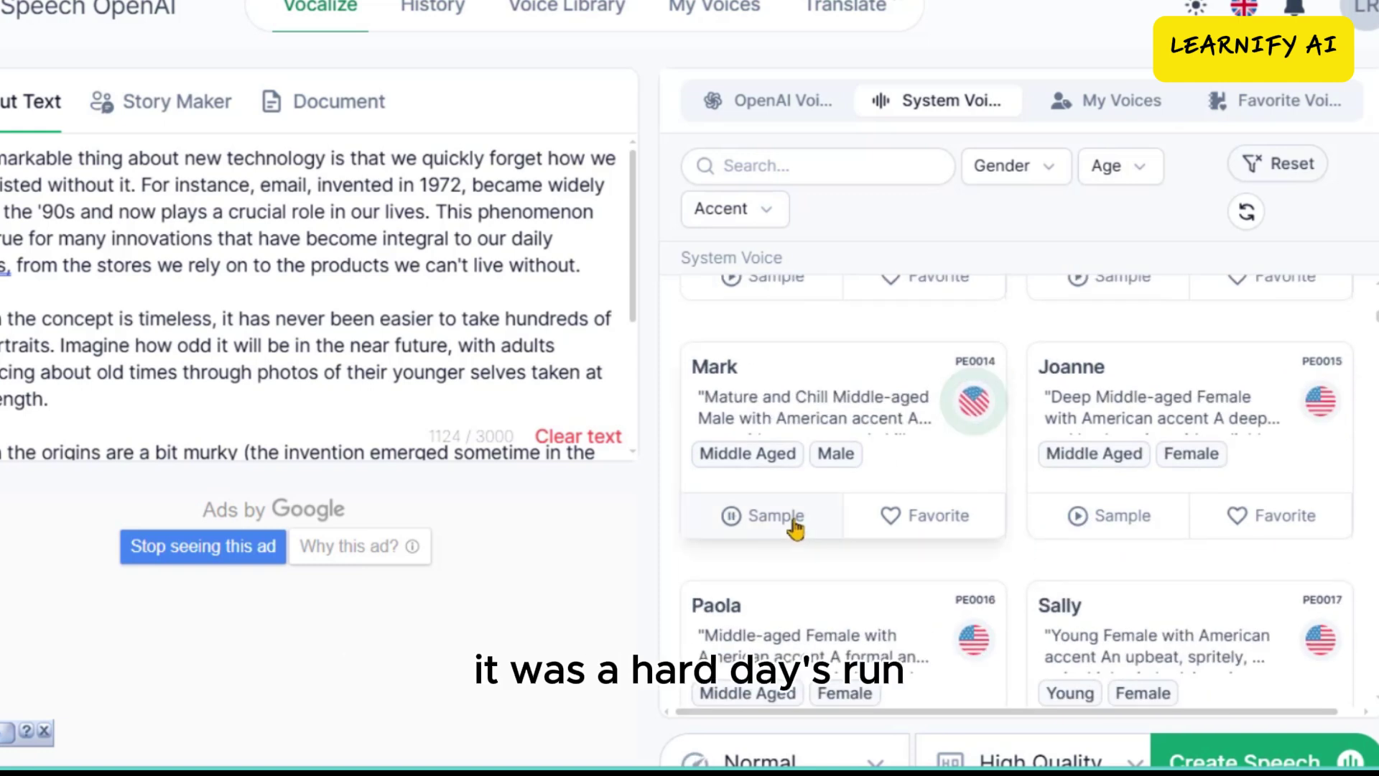
click(1107, 523)
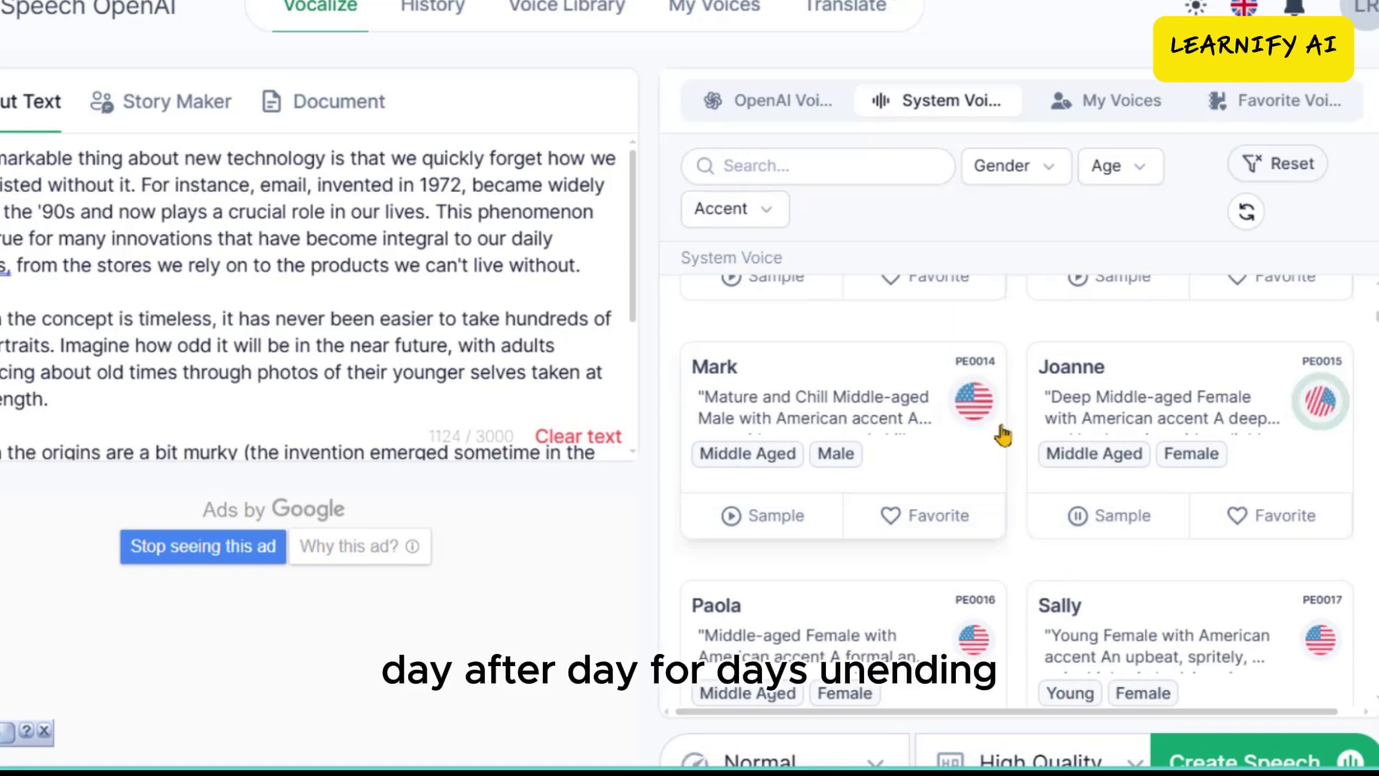
scroll(1001, 431, up, 10)
scroll(1001, 434, up, 3)
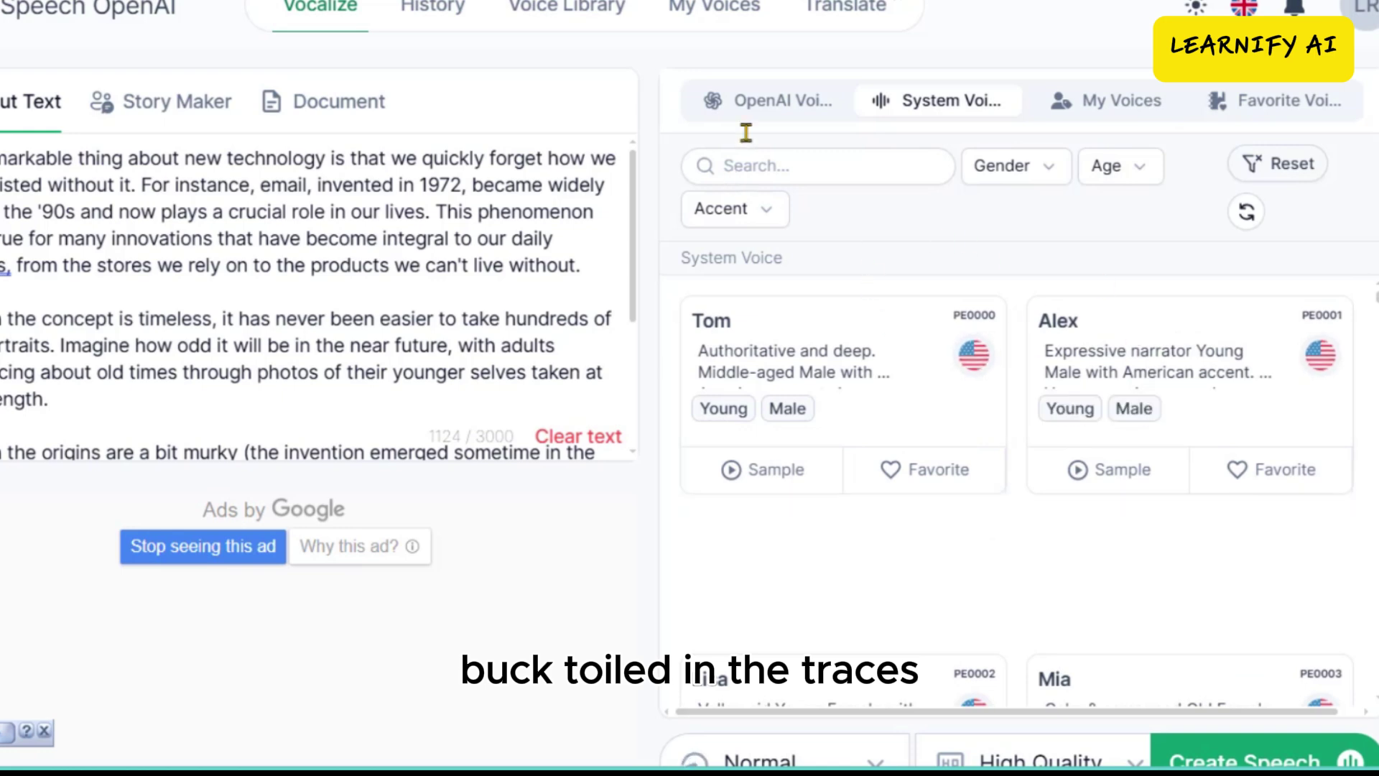
scroll(975, 671, down, 10)
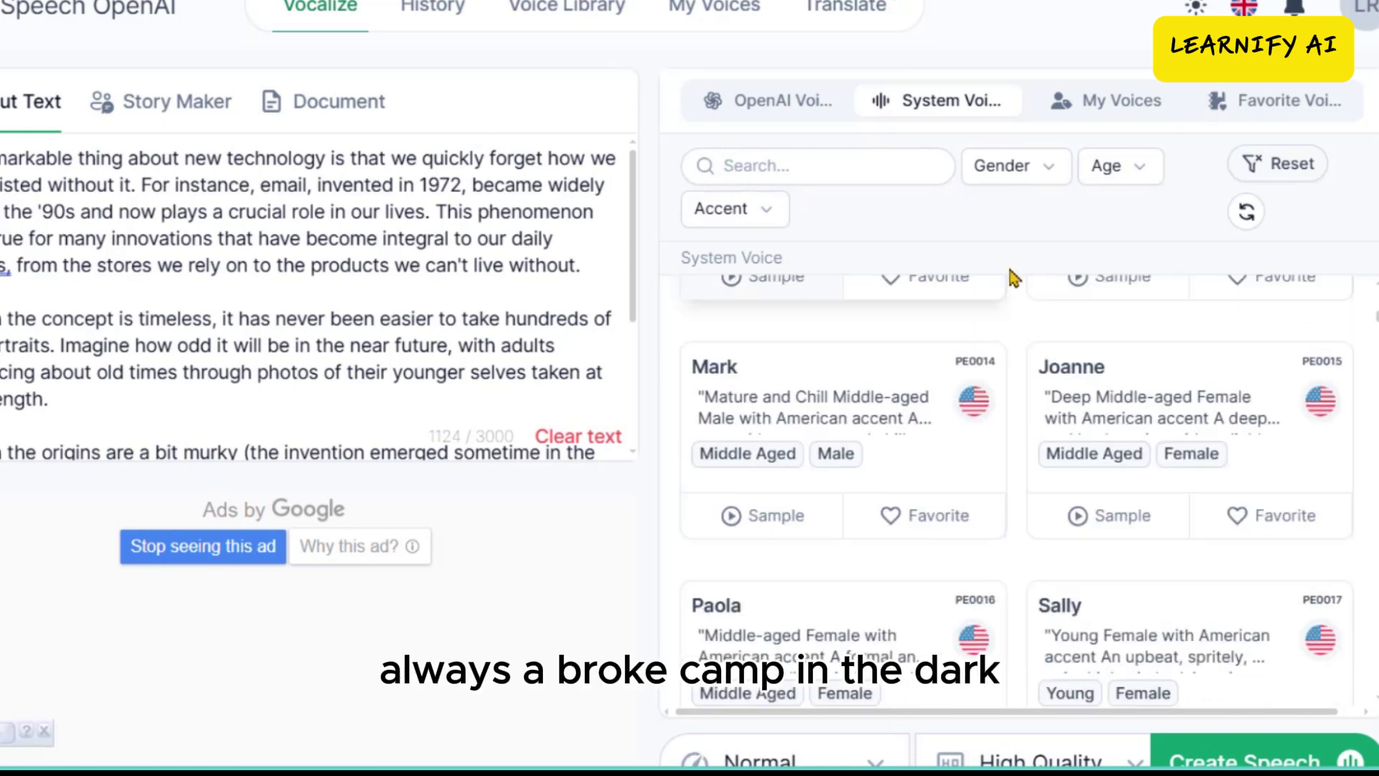
click(1009, 167)
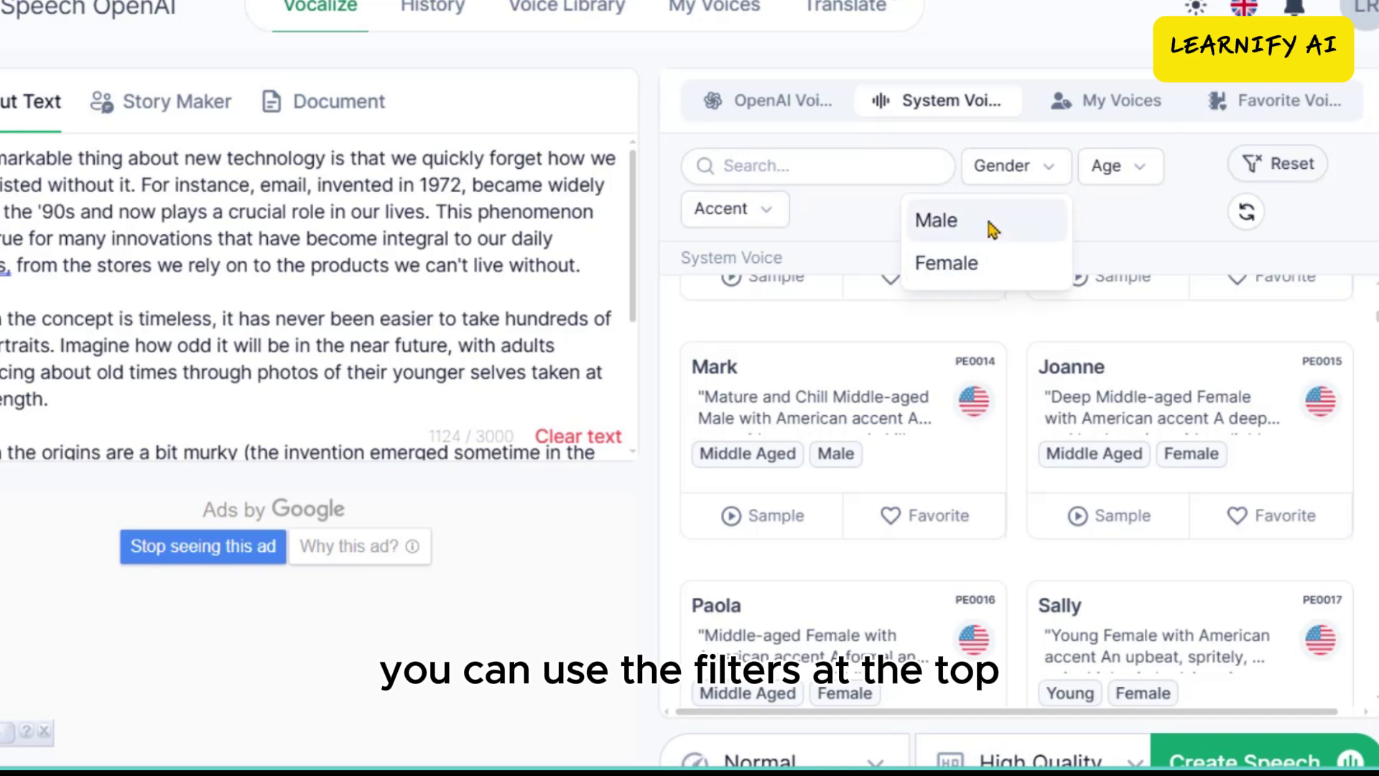
- Filter the System voices to American accent, leaving gender and age unset
click(1003, 170)
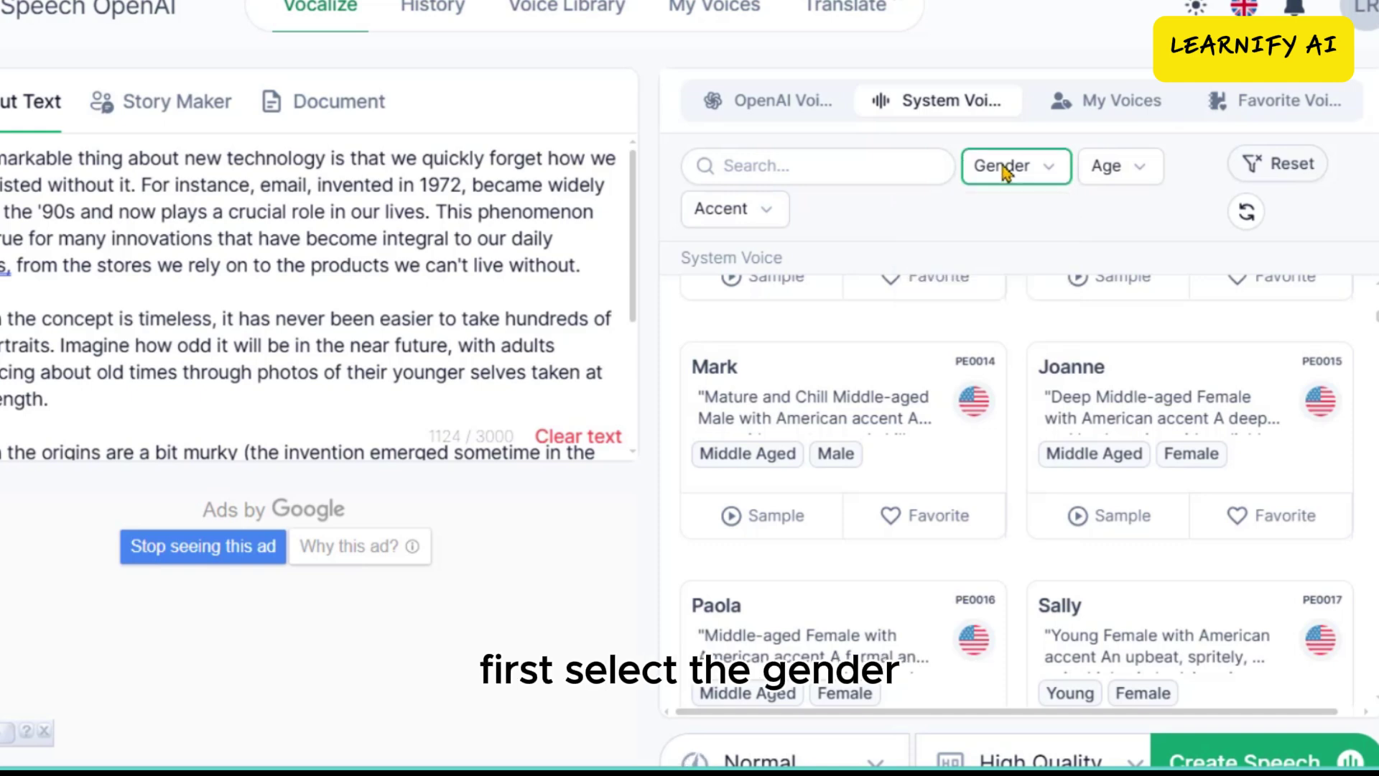
click(1120, 173)
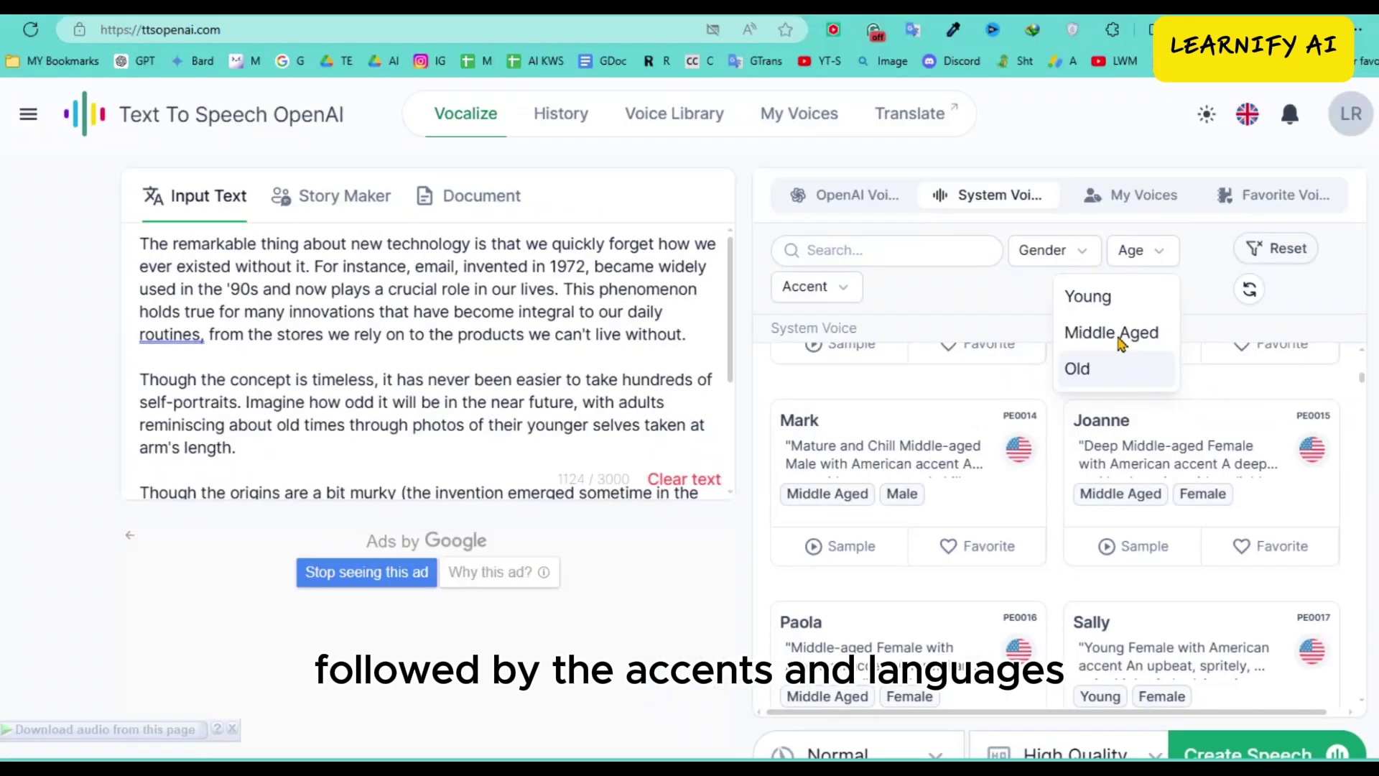
click(1192, 199)
click(809, 287)
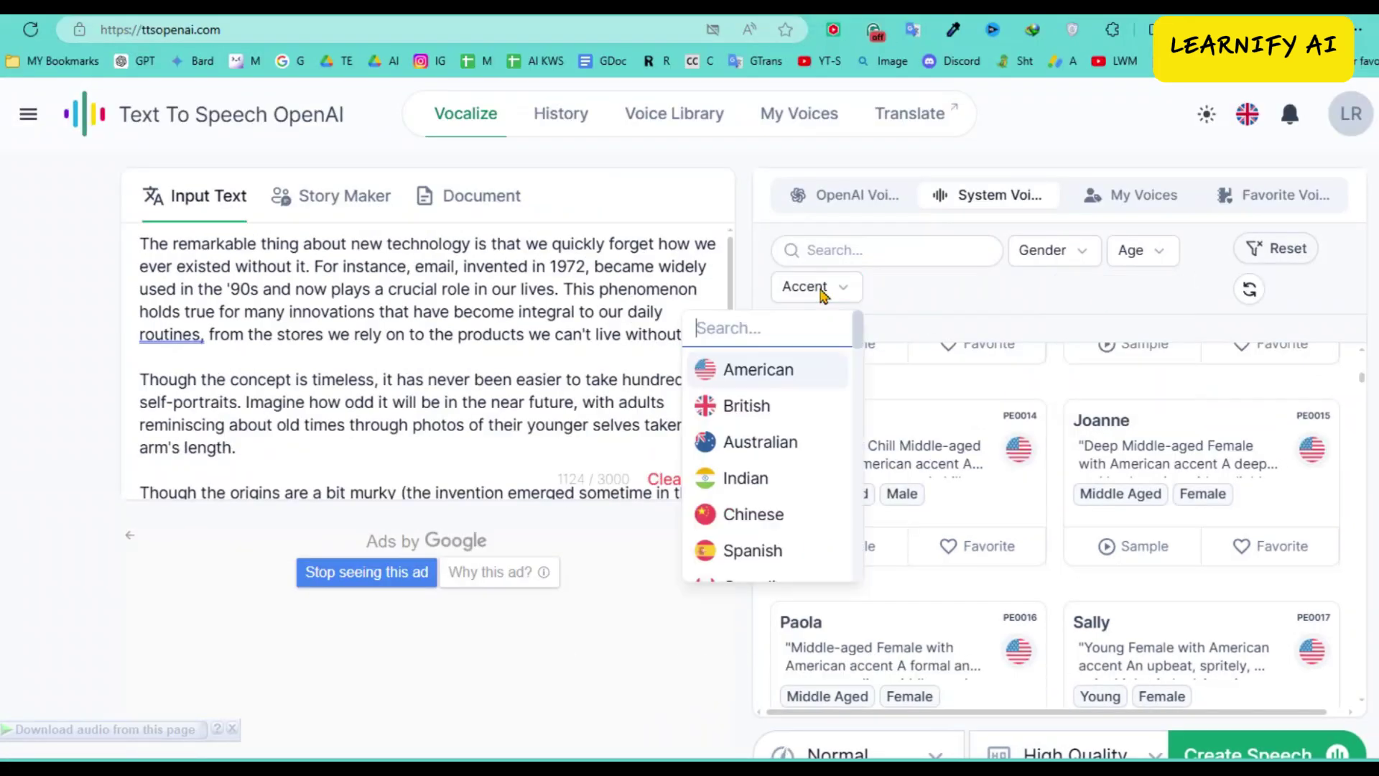
click(744, 375)
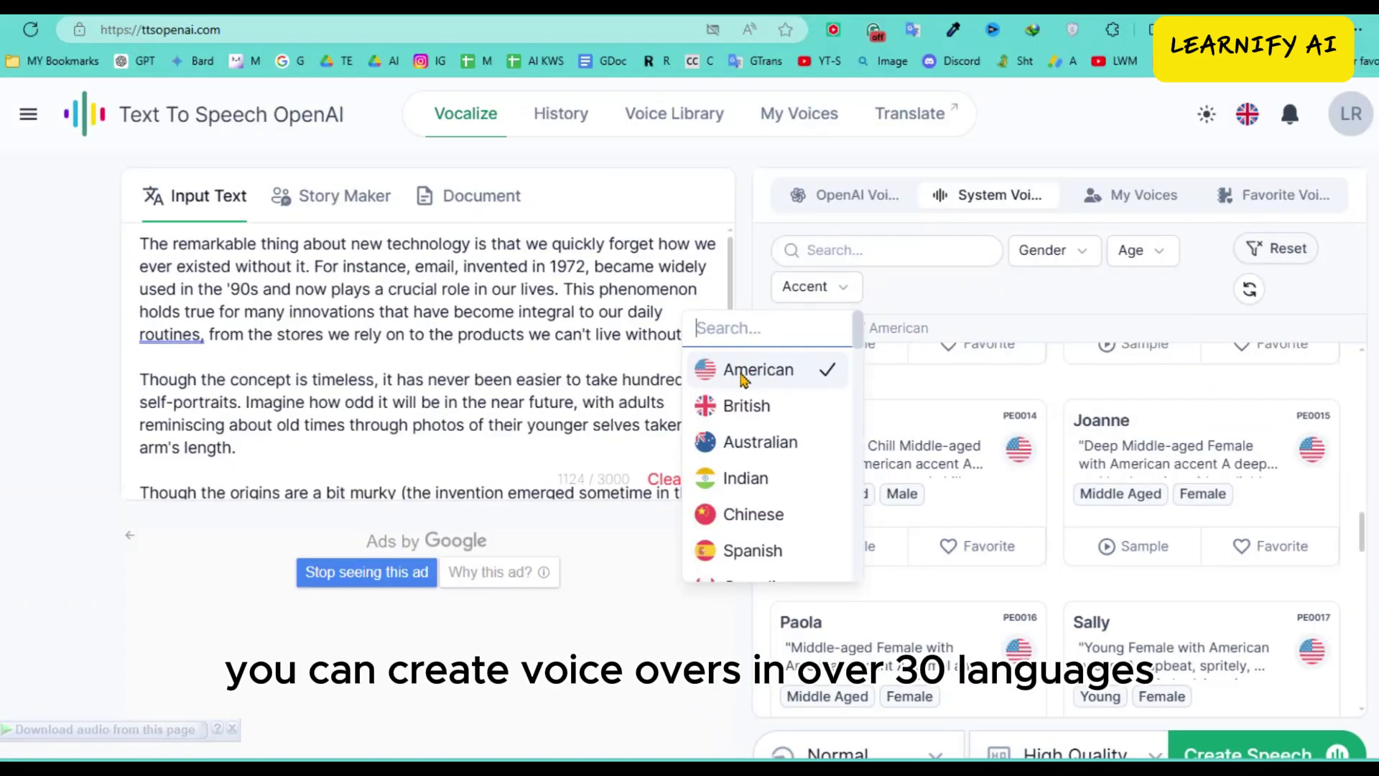
click(946, 477)
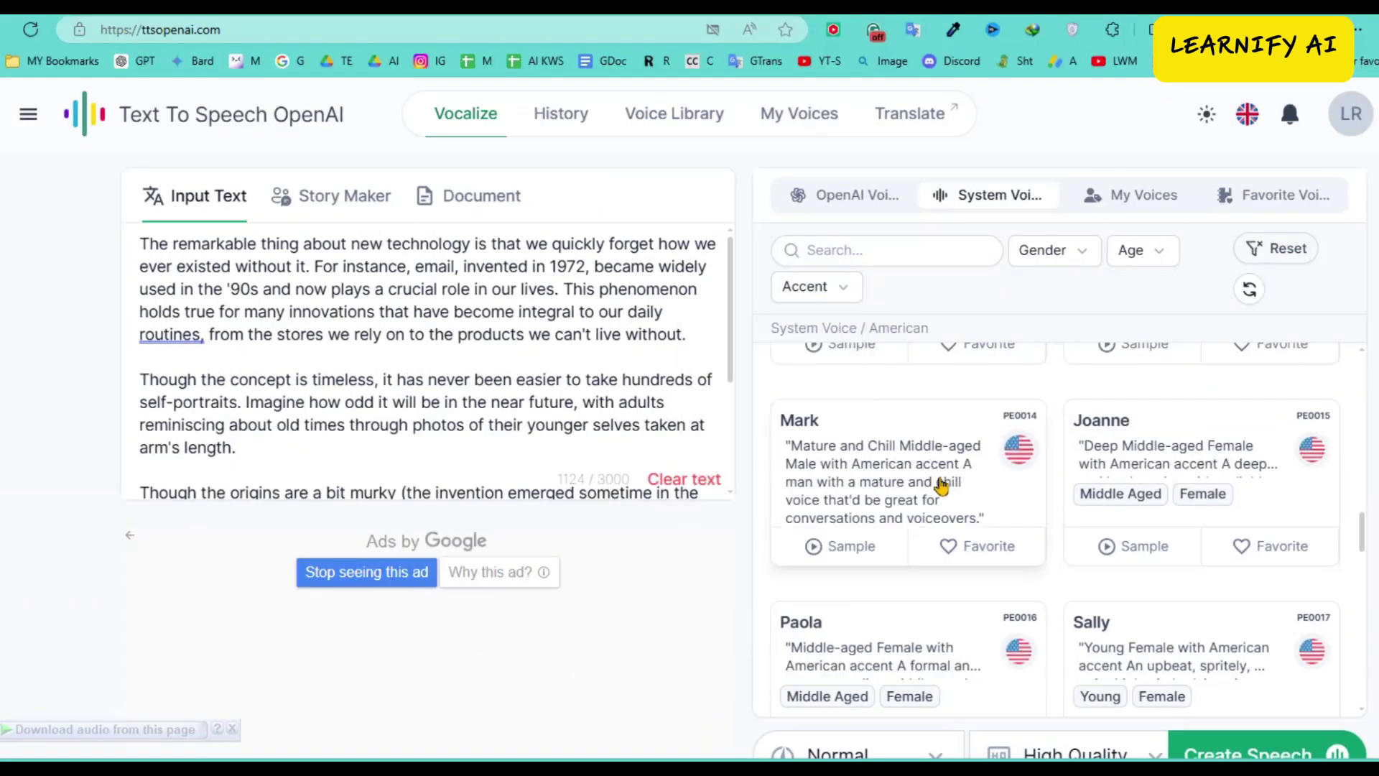
- Play the Tom, Alex, Neal and Brian voice samples
scroll(942, 482, up, 10)
scroll(937, 490, up, 5)
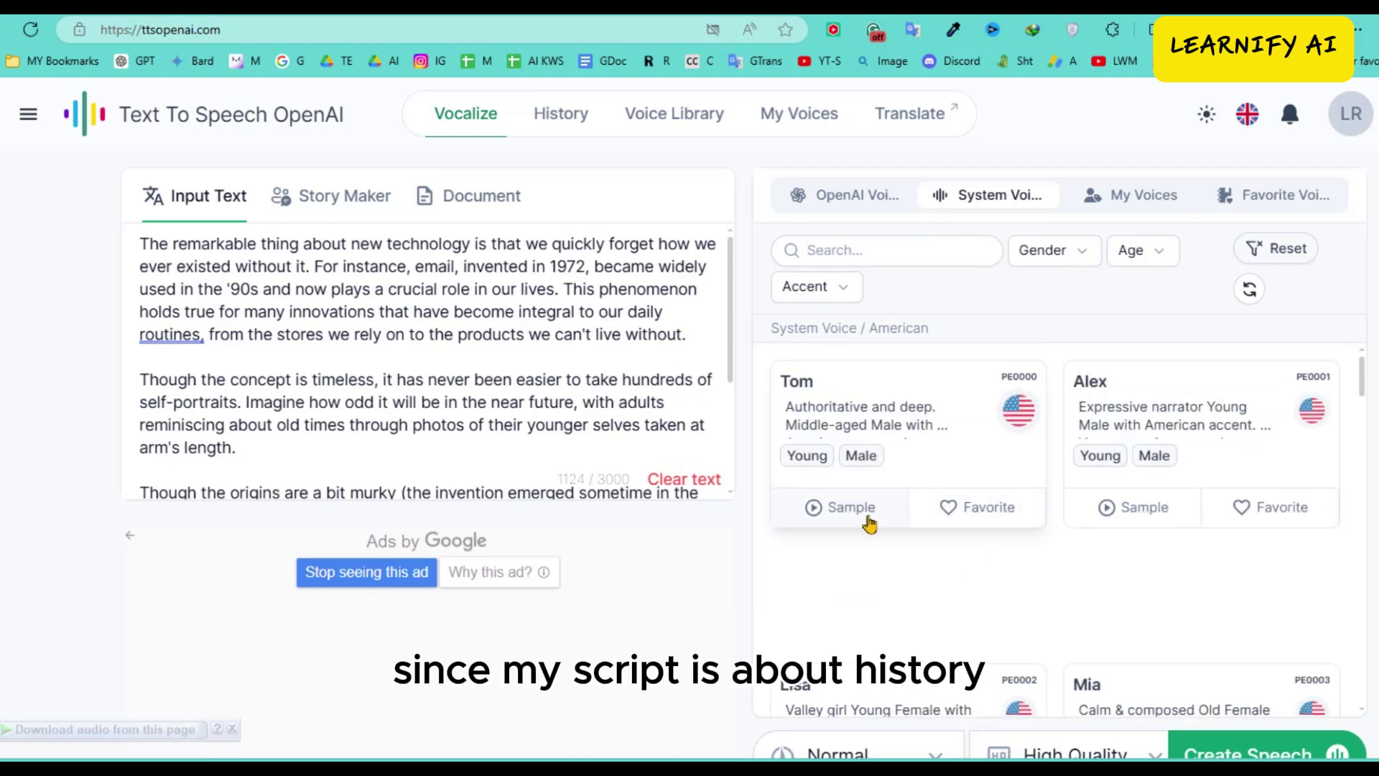
click(836, 510)
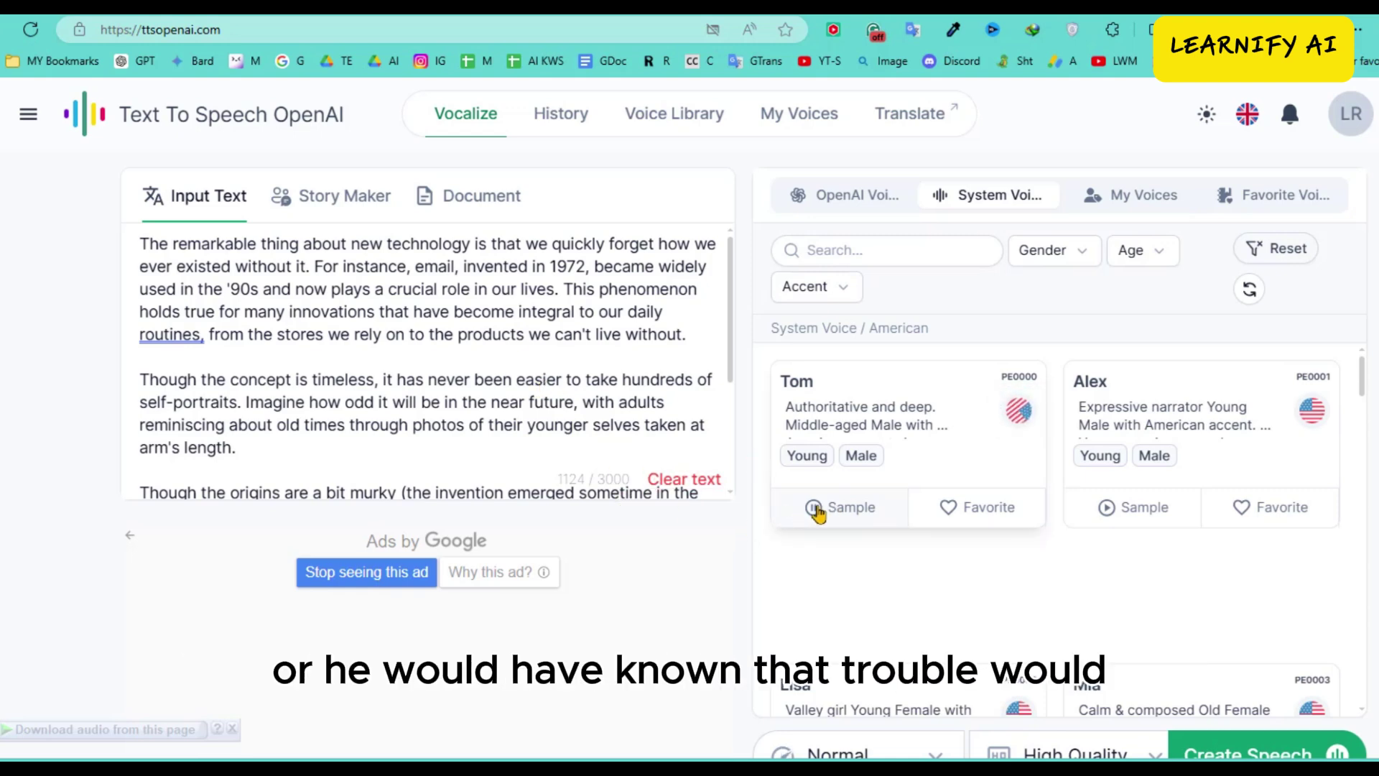
click(1107, 508)
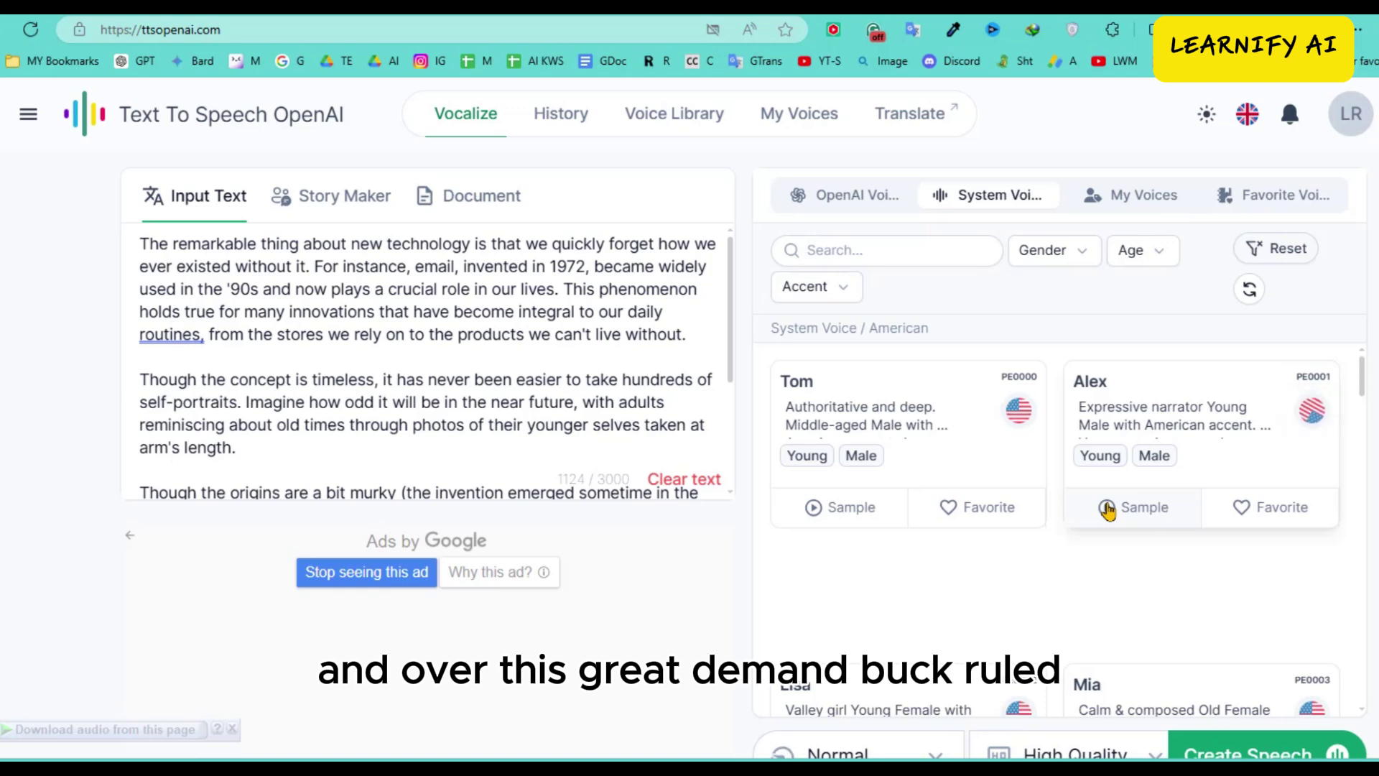
scroll(934, 546, down, 10)
click(814, 583)
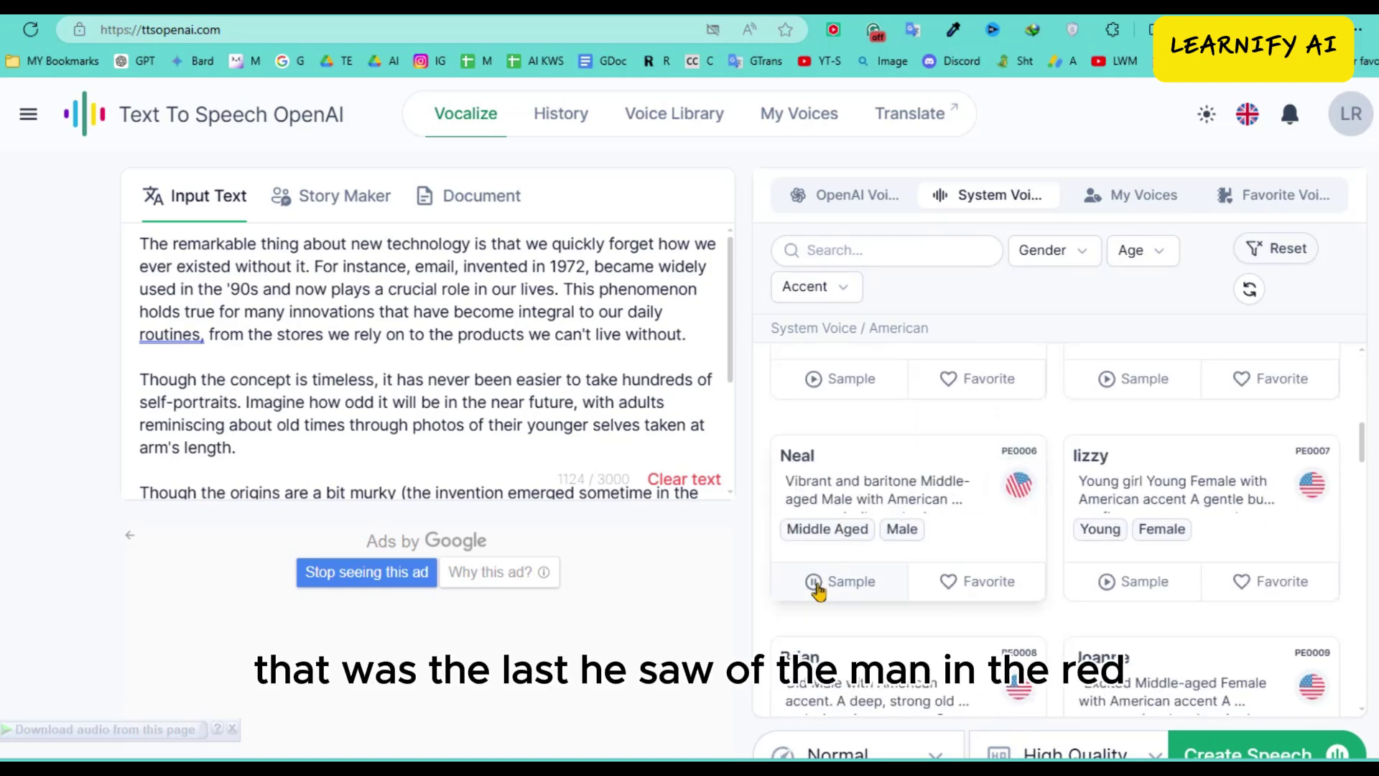
scroll(818, 589, down, 3)
click(818, 572)
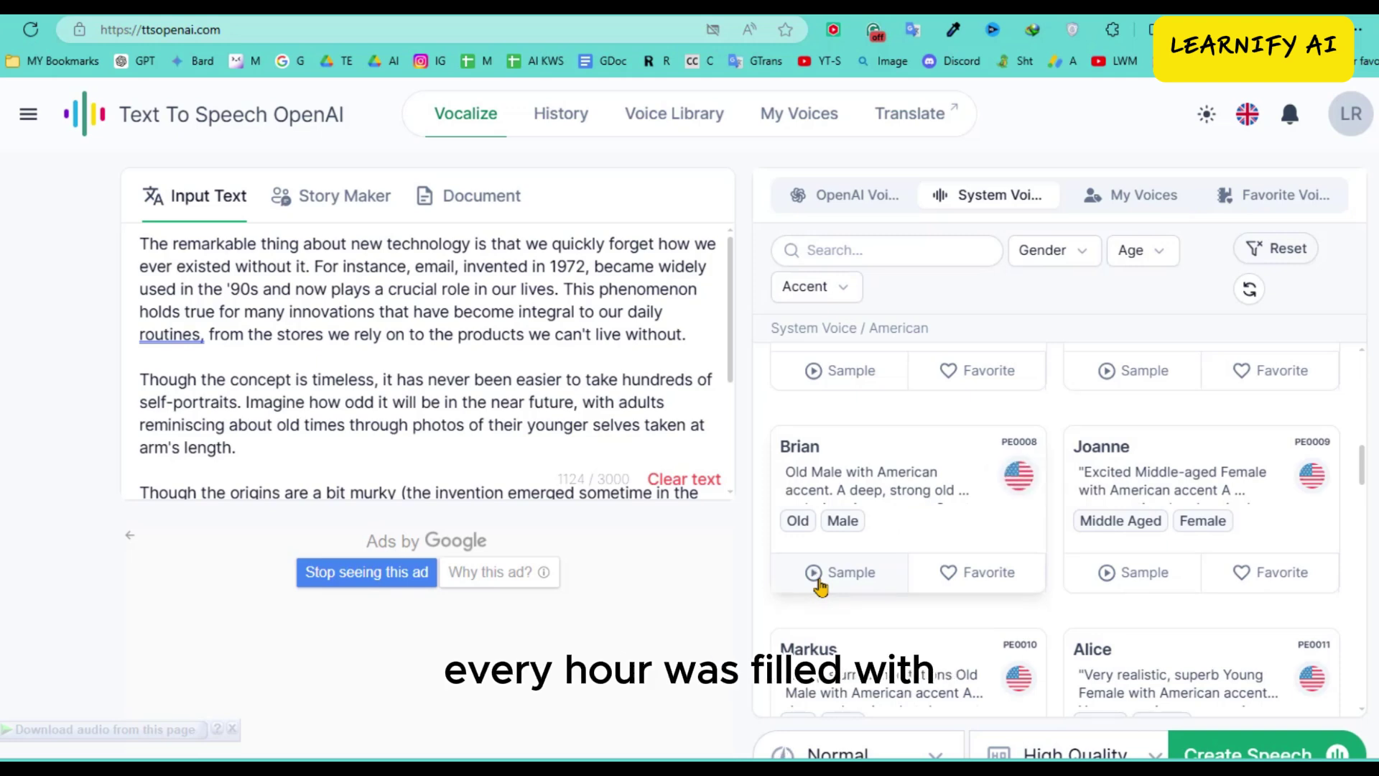
- Select Brian as the narrating voice
scroll(819, 585, down, 3)
scroll(865, 416, up, 2)
scroll(871, 426, up, 1)
click(834, 482)
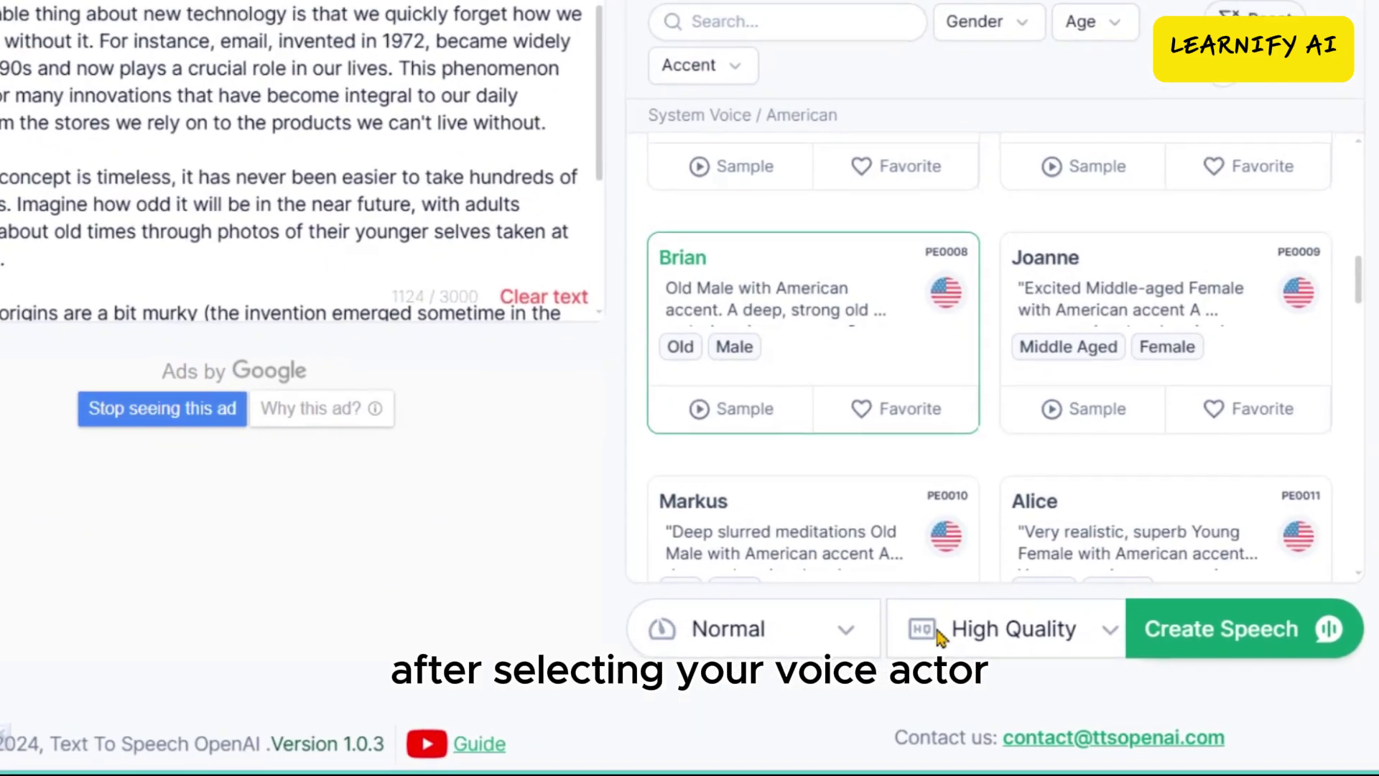
- Keep Normal speed and High Quality, then create speech of the script with Brian
click(858, 631)
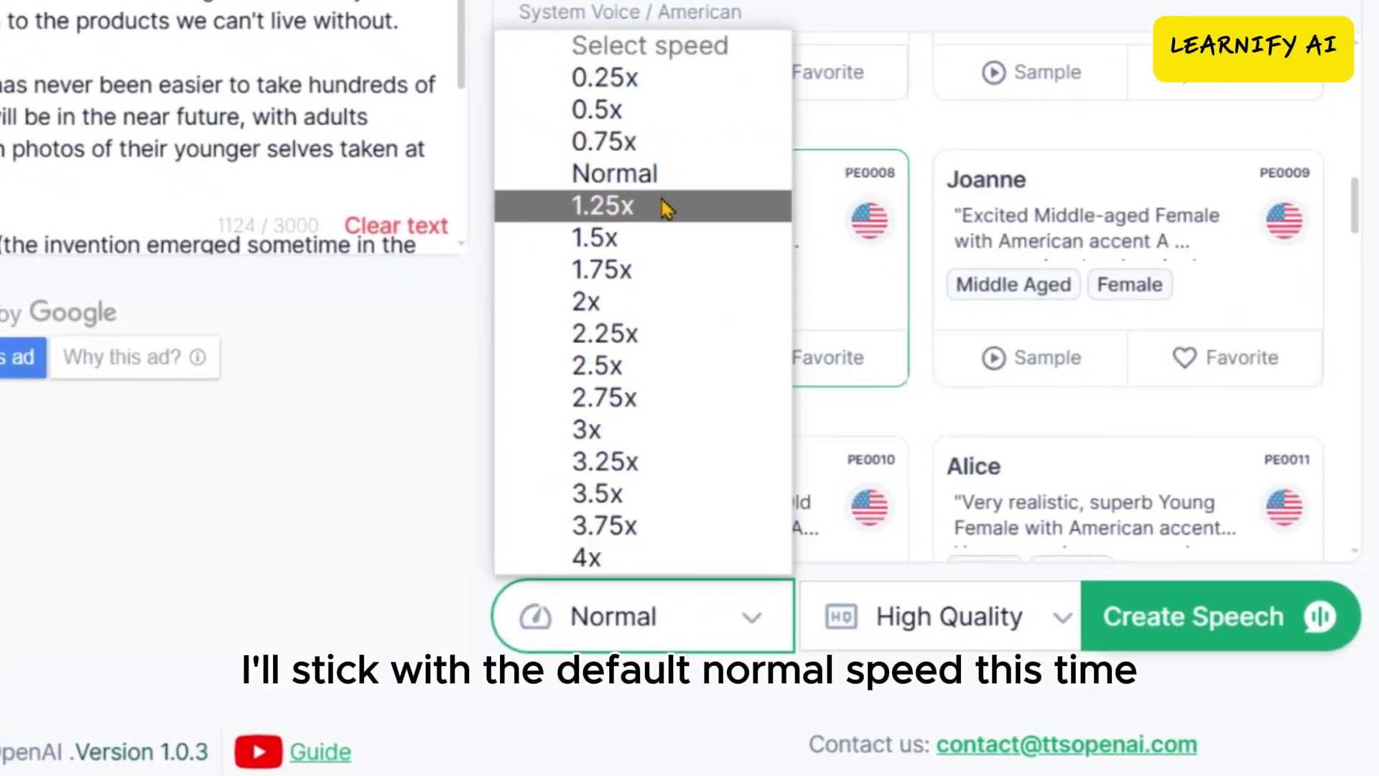
click(618, 174)
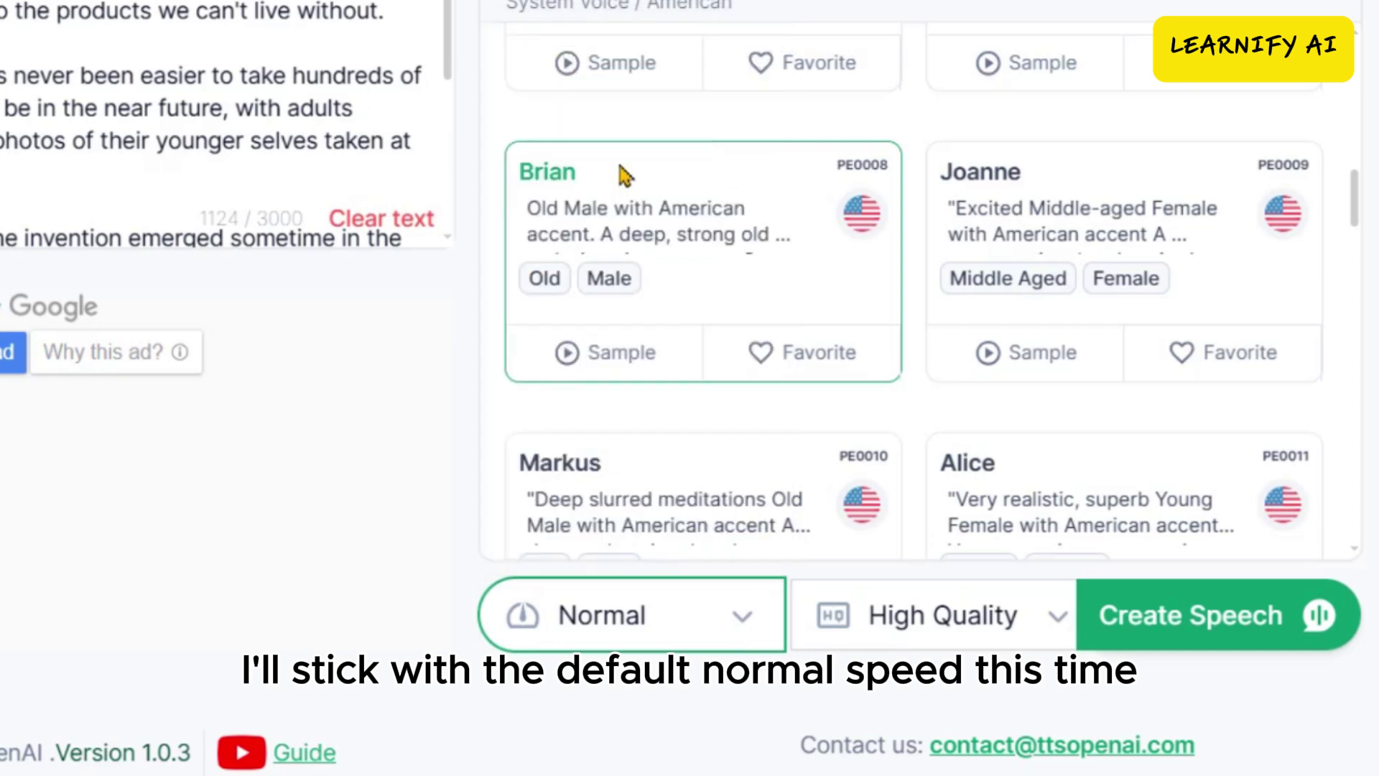
click(961, 627)
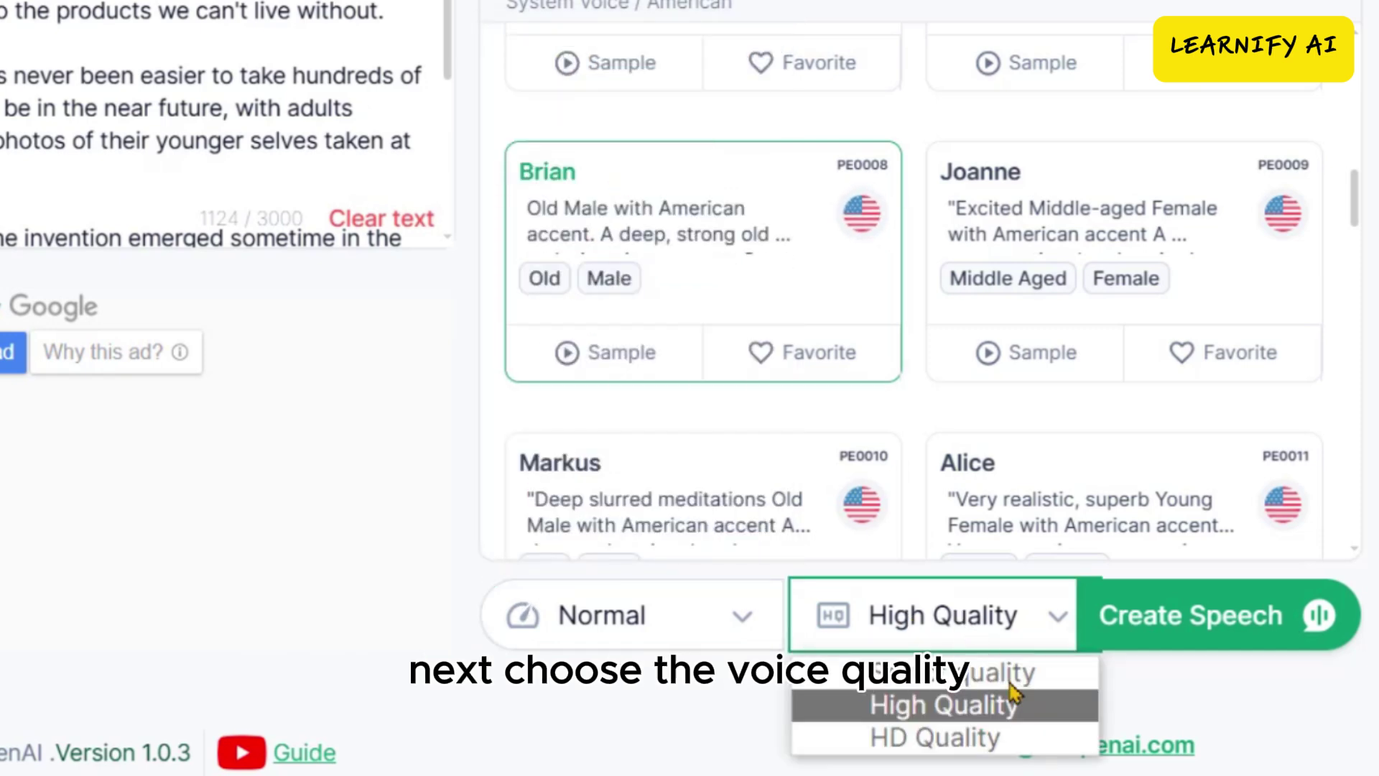
click(902, 718)
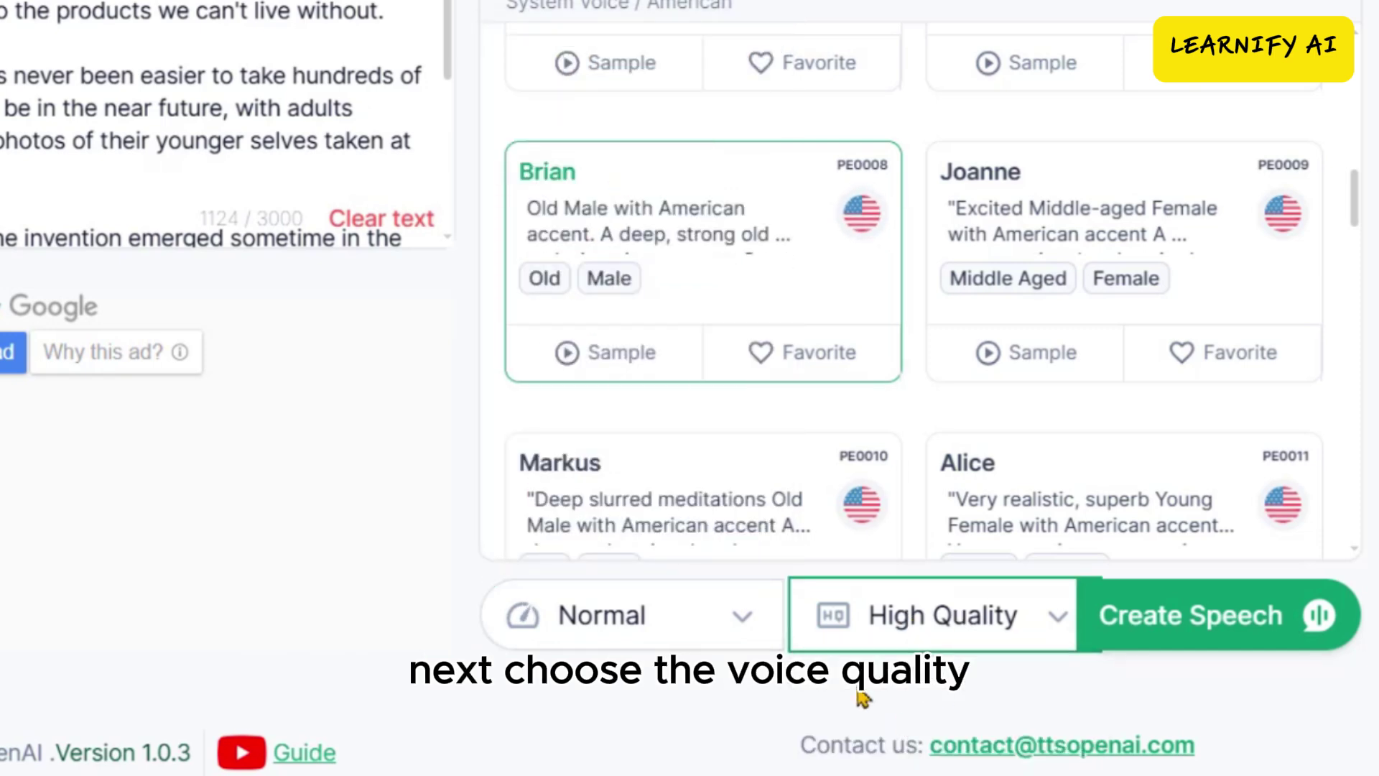
click(1164, 625)
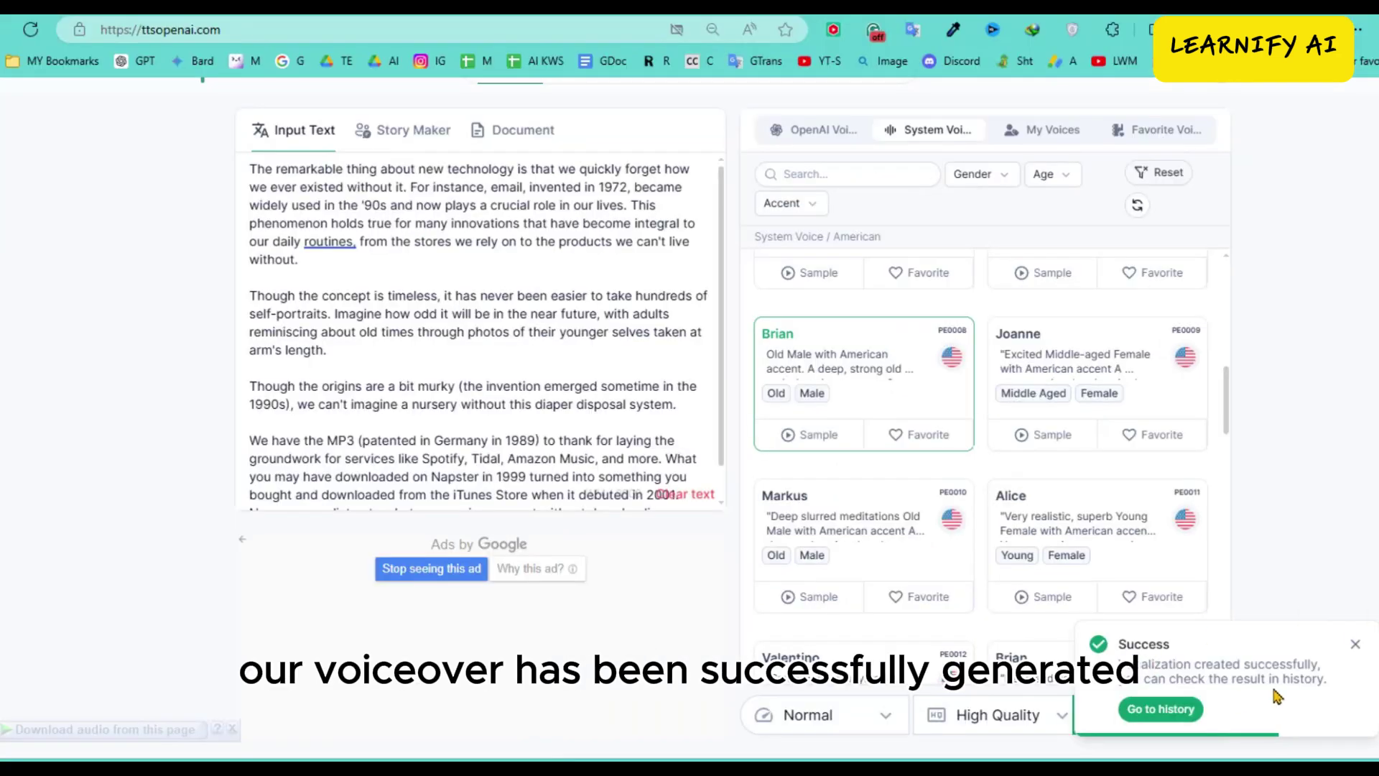
- In History, play Brian's 1:13 narration to 0:43, pause, and download the audio
scroll(1264, 690, down, 1)
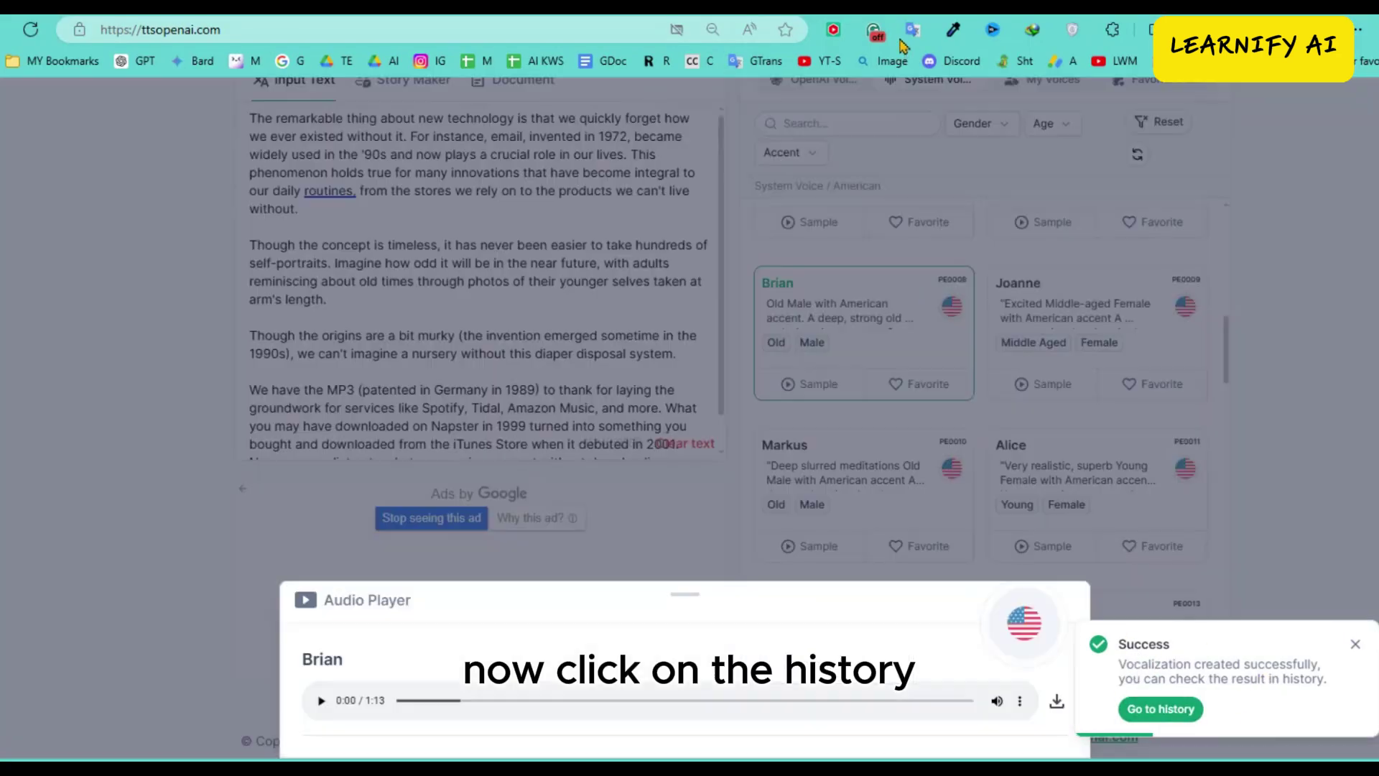
click(1142, 709)
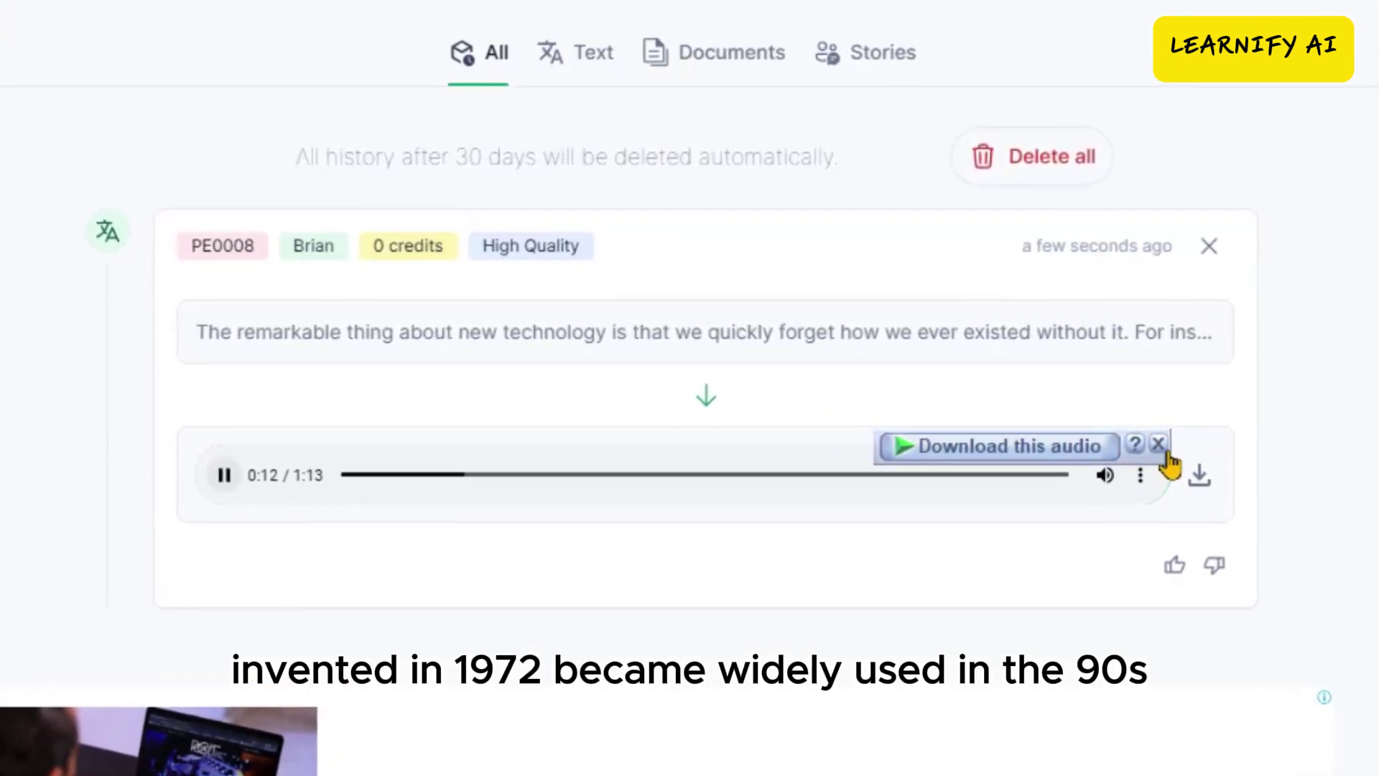
click(1164, 445)
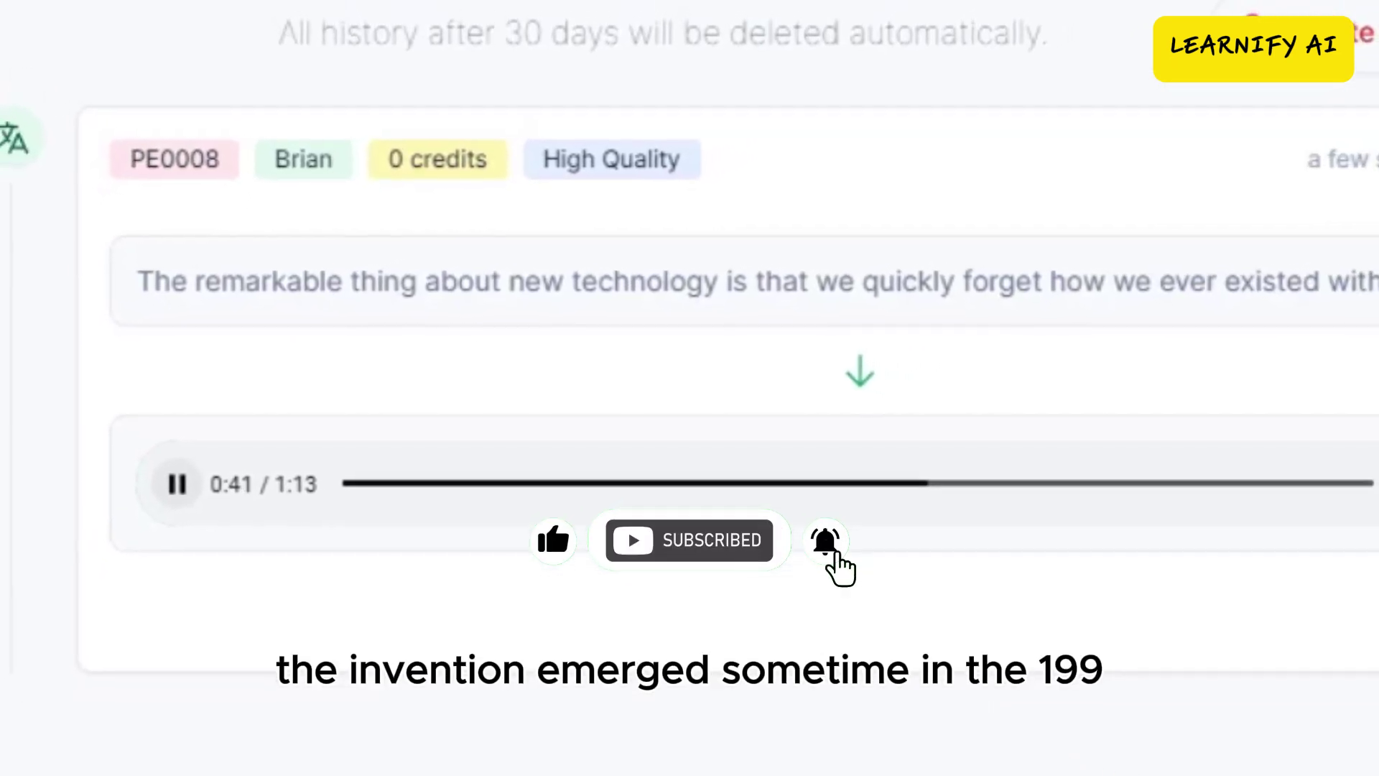
click(197, 478)
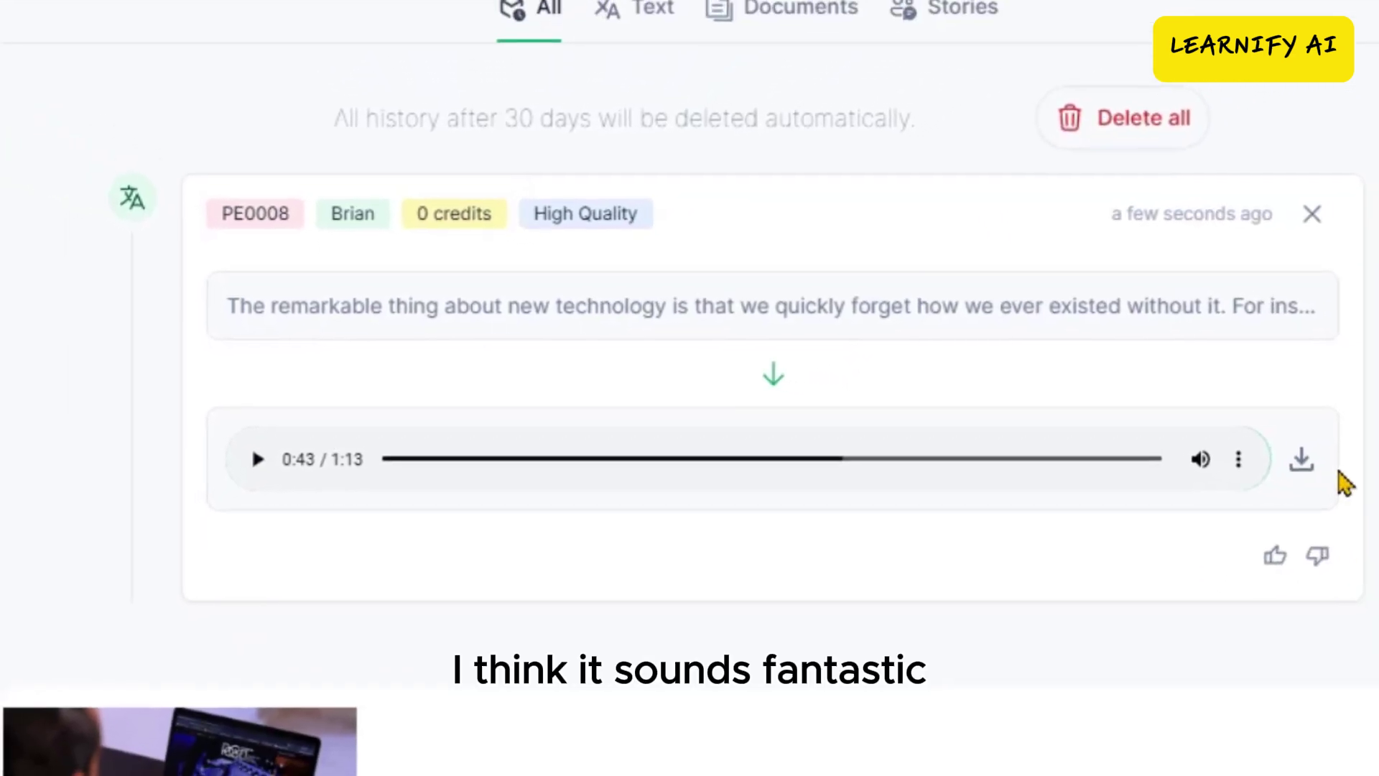
click(1239, 460)
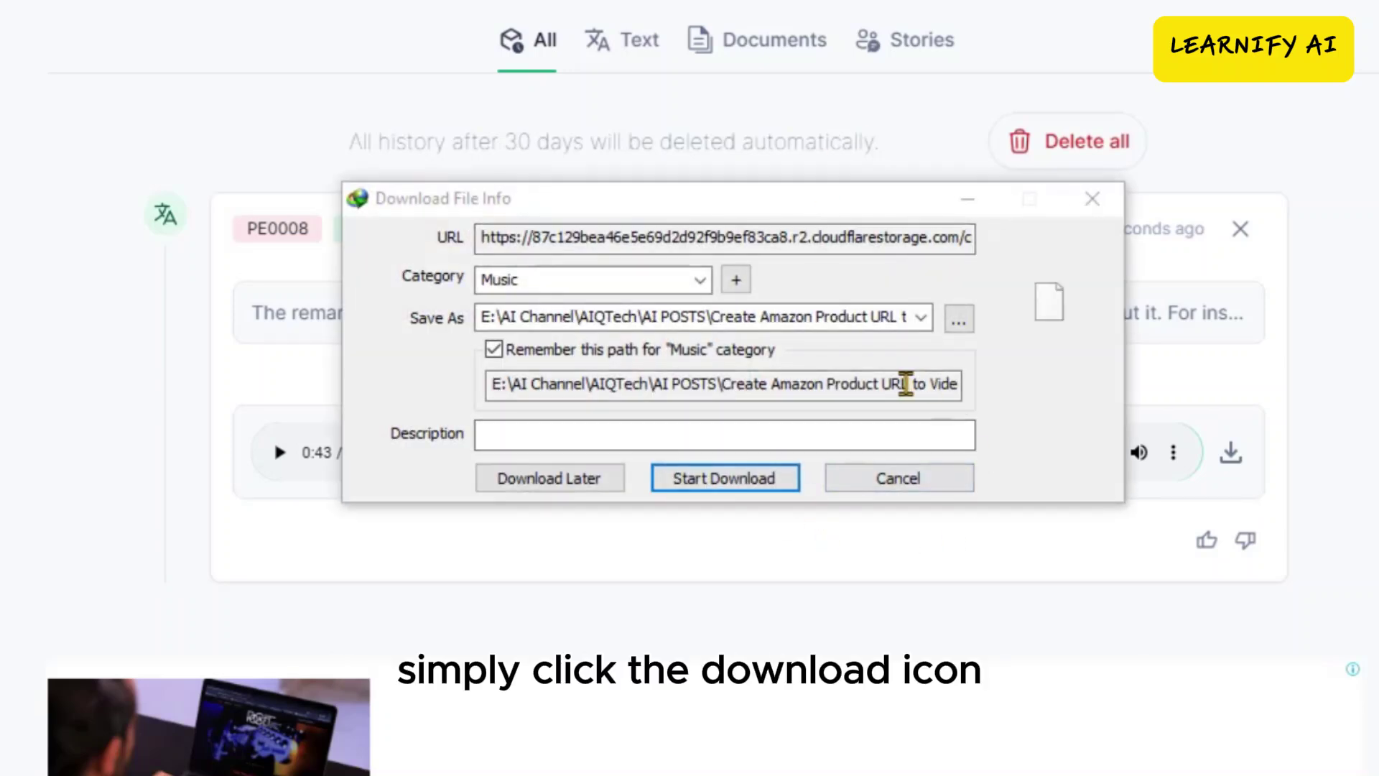
key(Return)
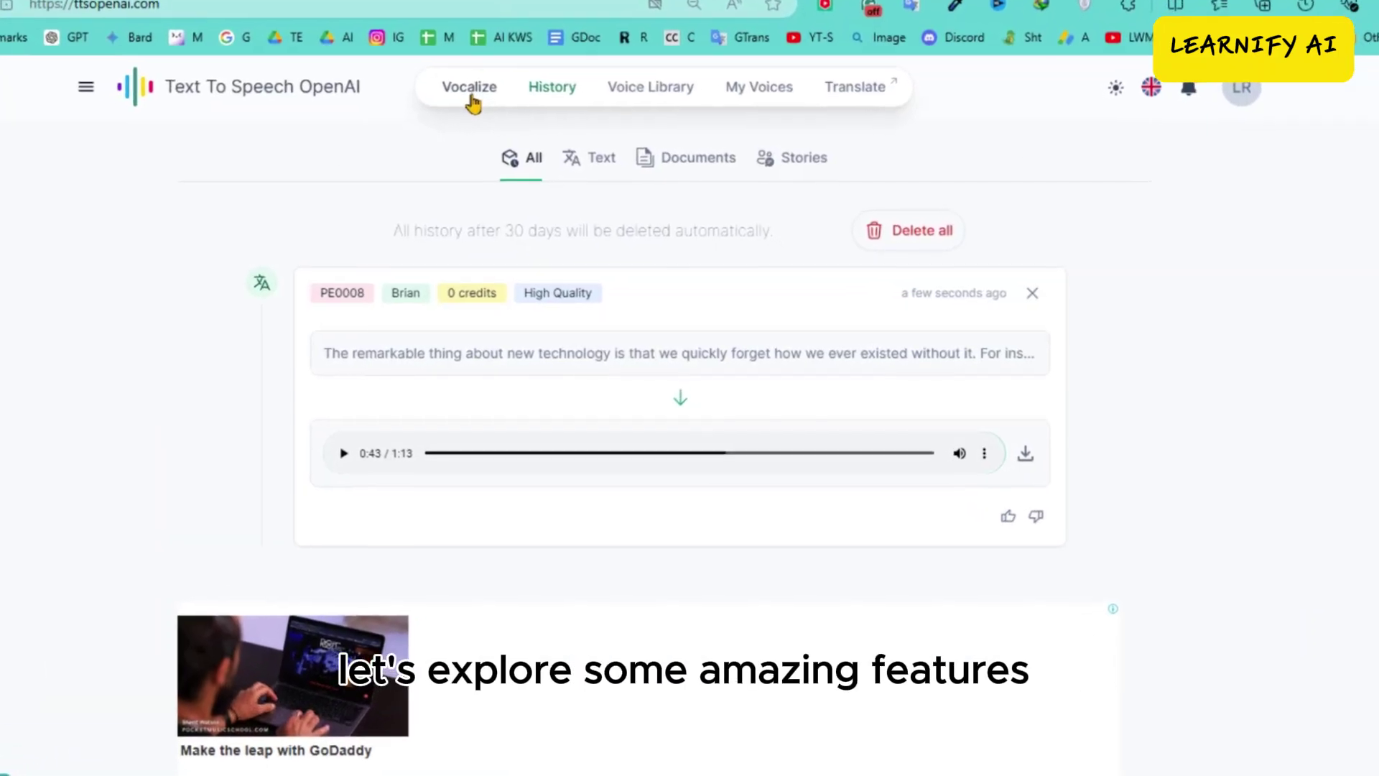
- Try creating a new voice from Vocalize's My Voices, reaching the Pricing Plans page
click(471, 90)
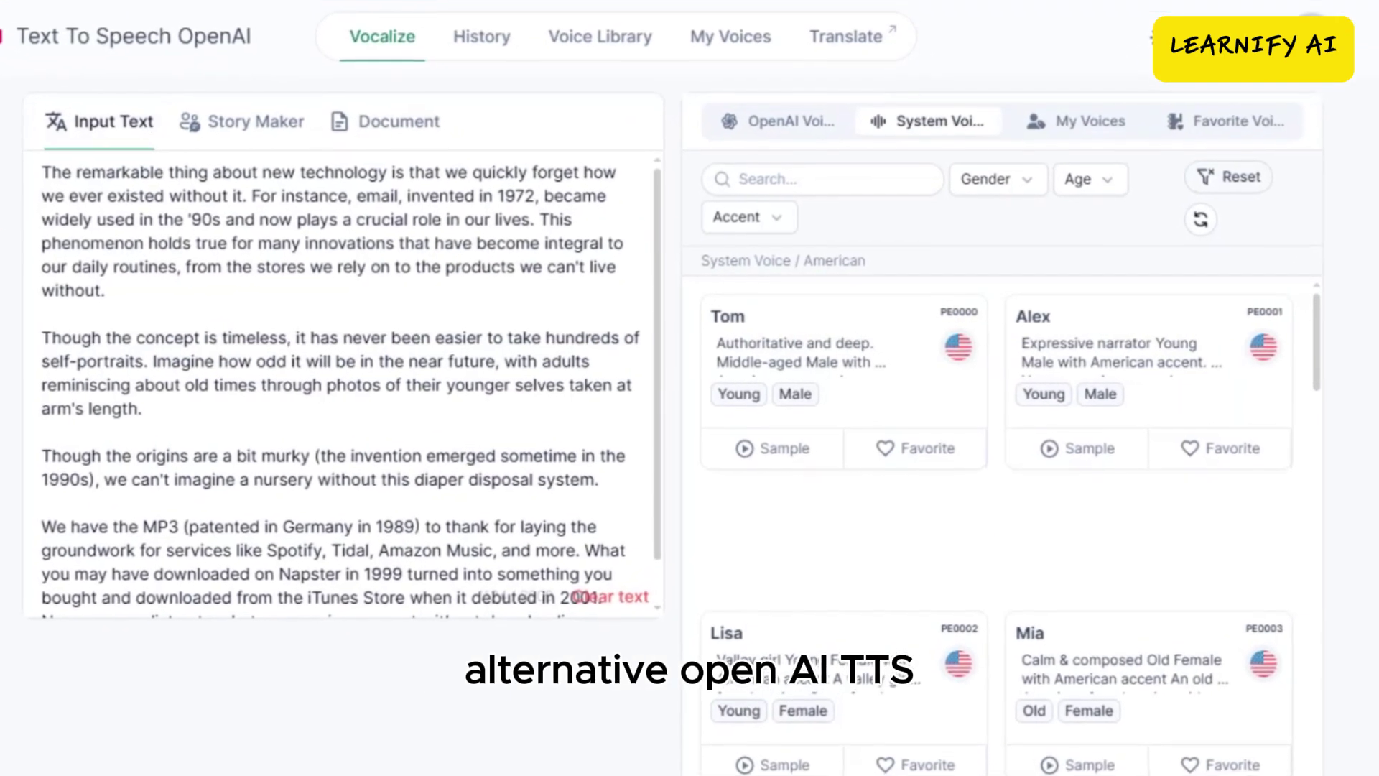
click(1088, 108)
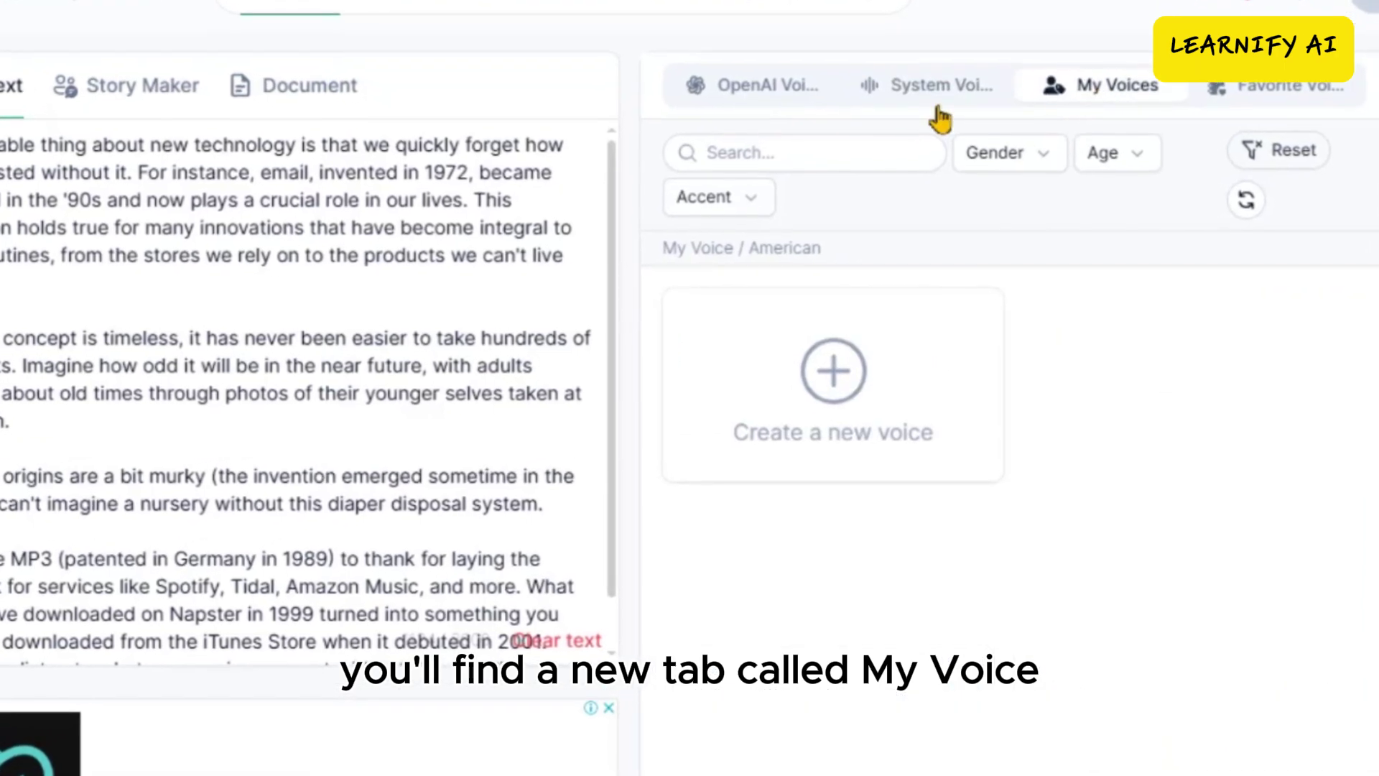
click(731, 399)
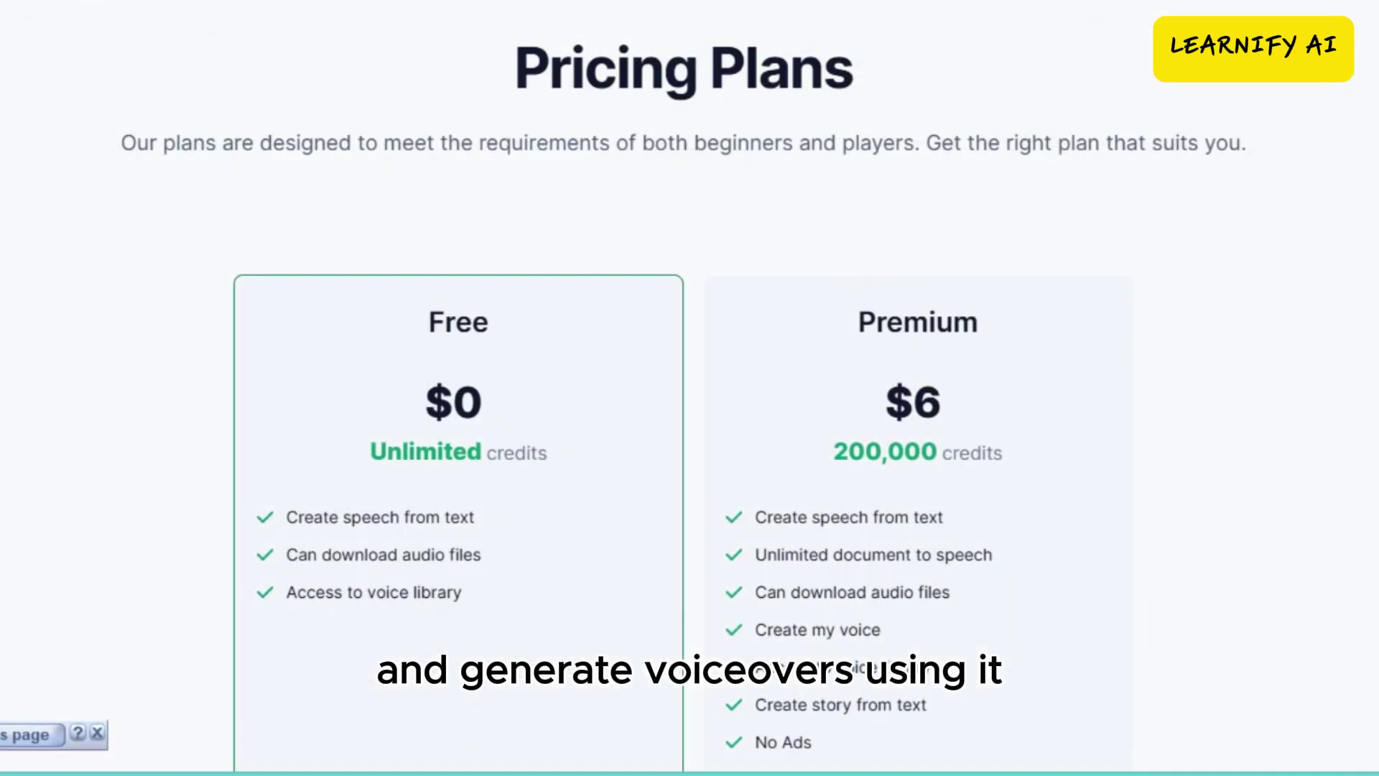
- View the $6 Premium plan checkout, then return to the 1124/3000-character script page
scroll(397, 449, down, 4)
scroll(397, 448, up, 2)
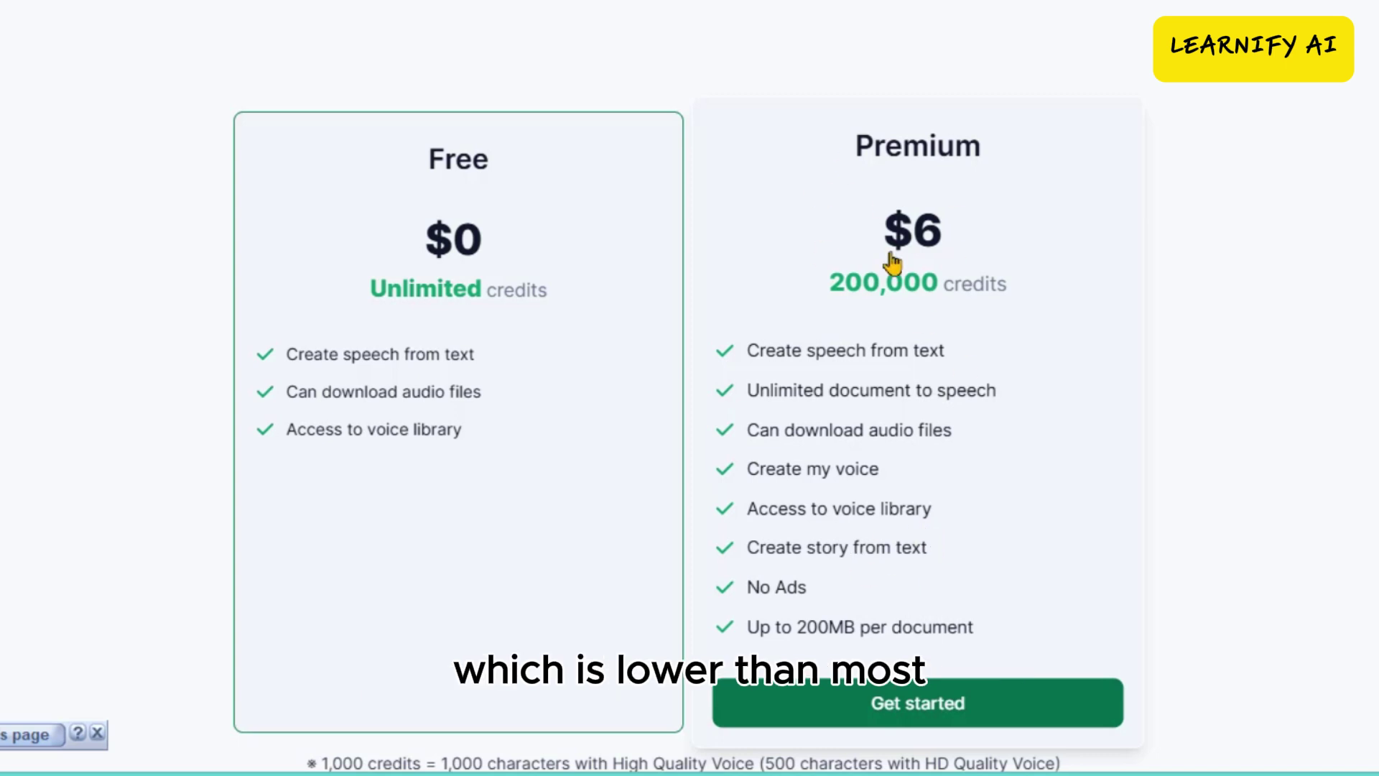
click(884, 701)
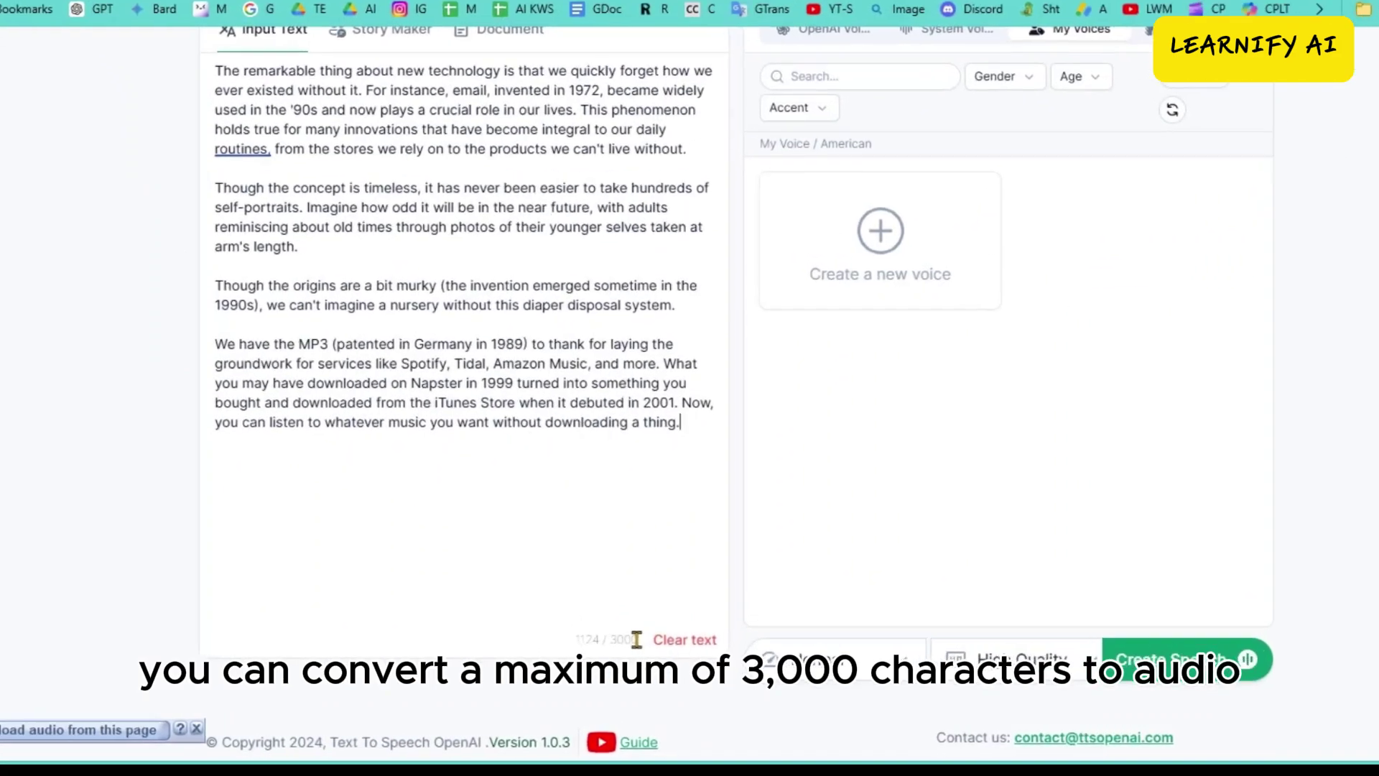
drag(636, 639, 568, 641)
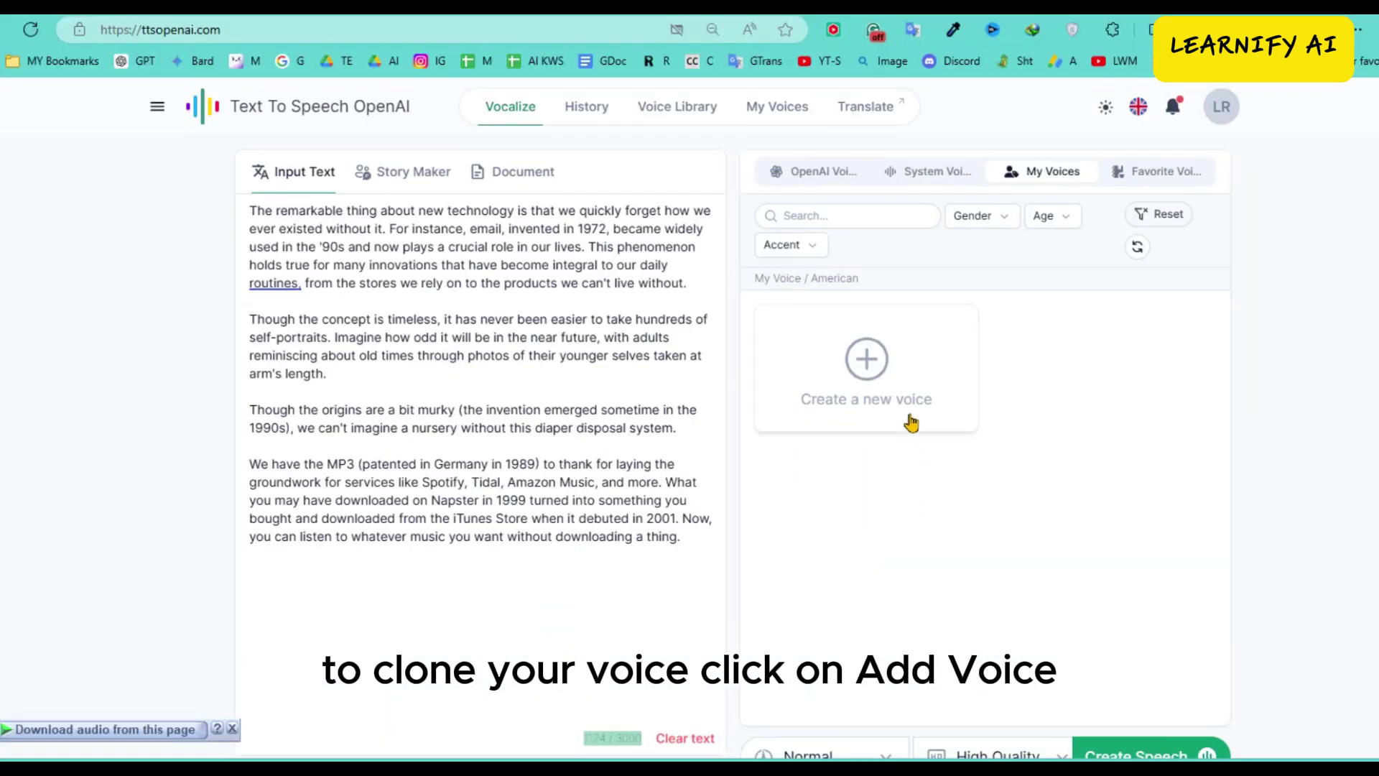
- Start an Instant Voice Cloning voice named 'Mike' with description 'Several Democrats'
click(881, 369)
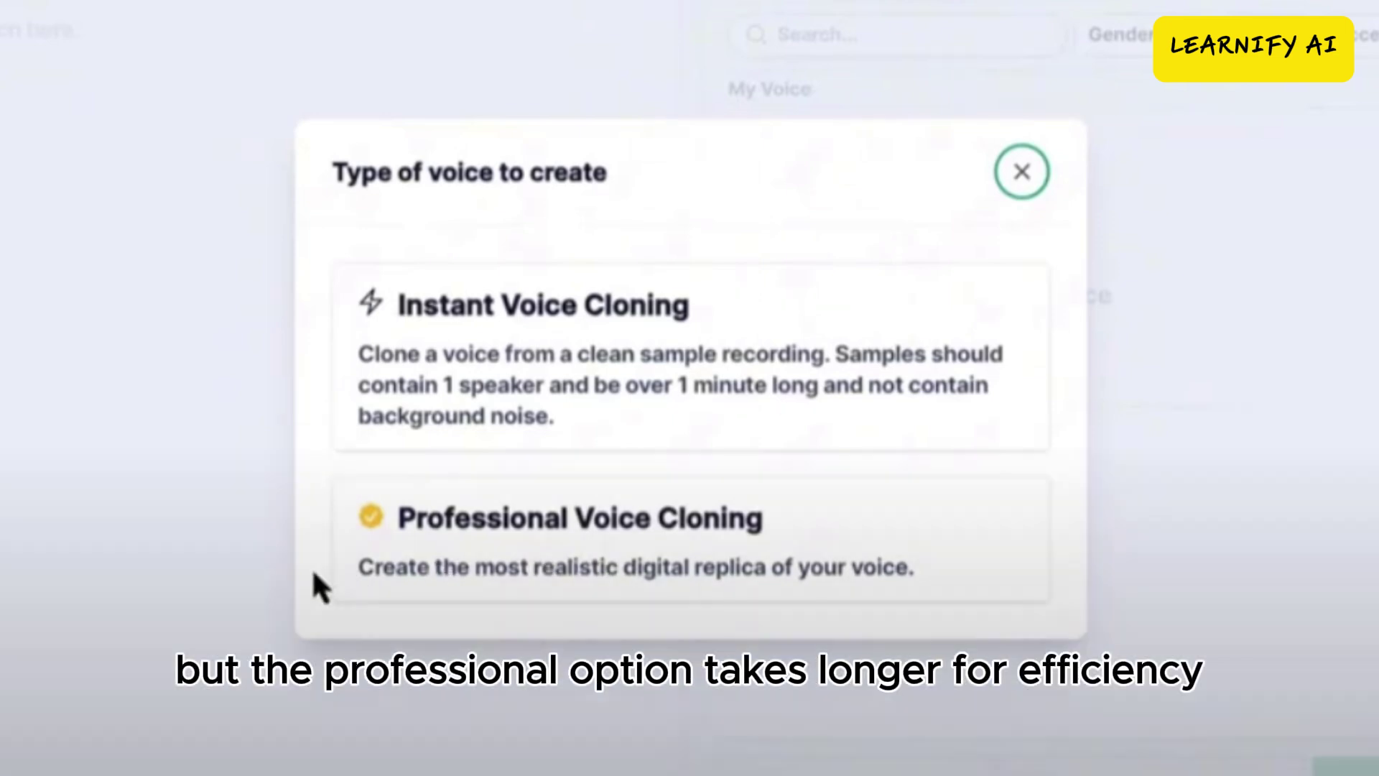
drag(314, 587, 1093, 564)
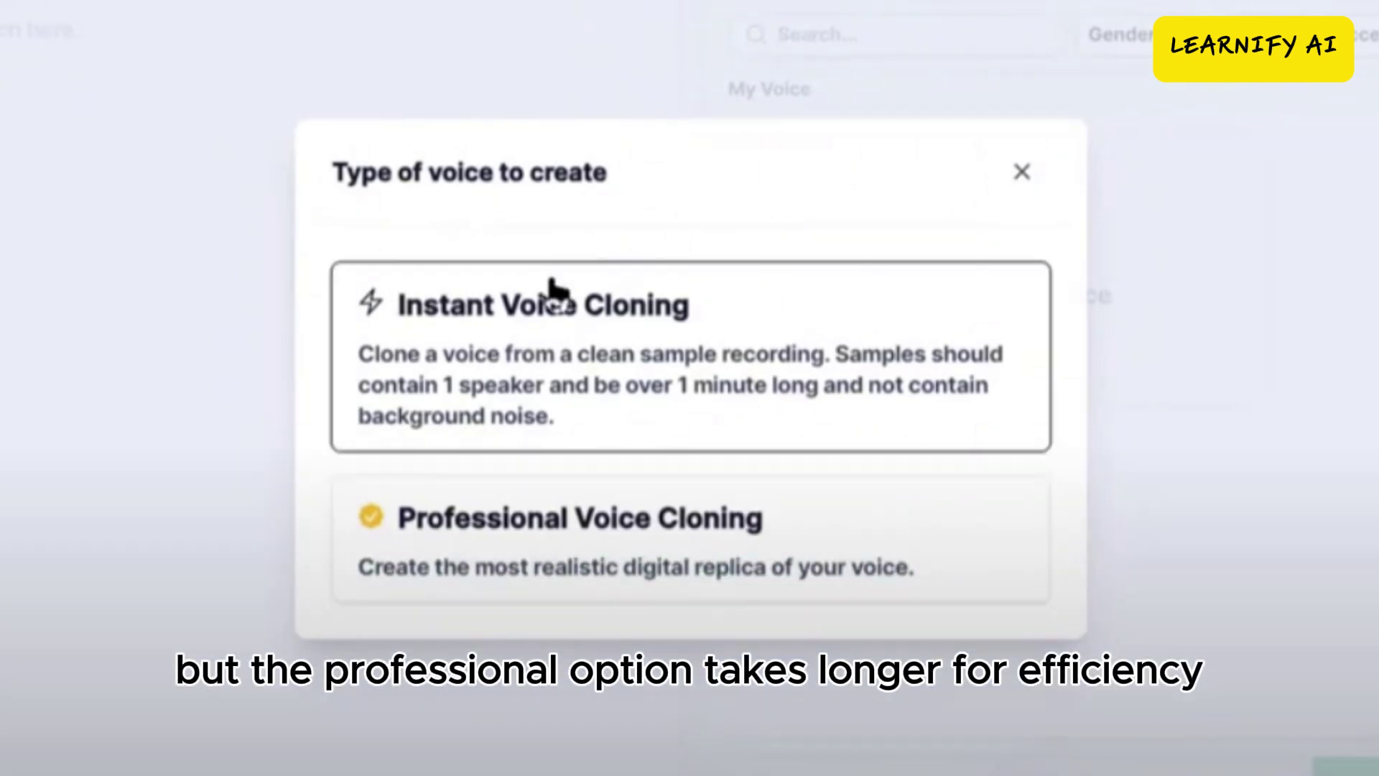
click(569, 354)
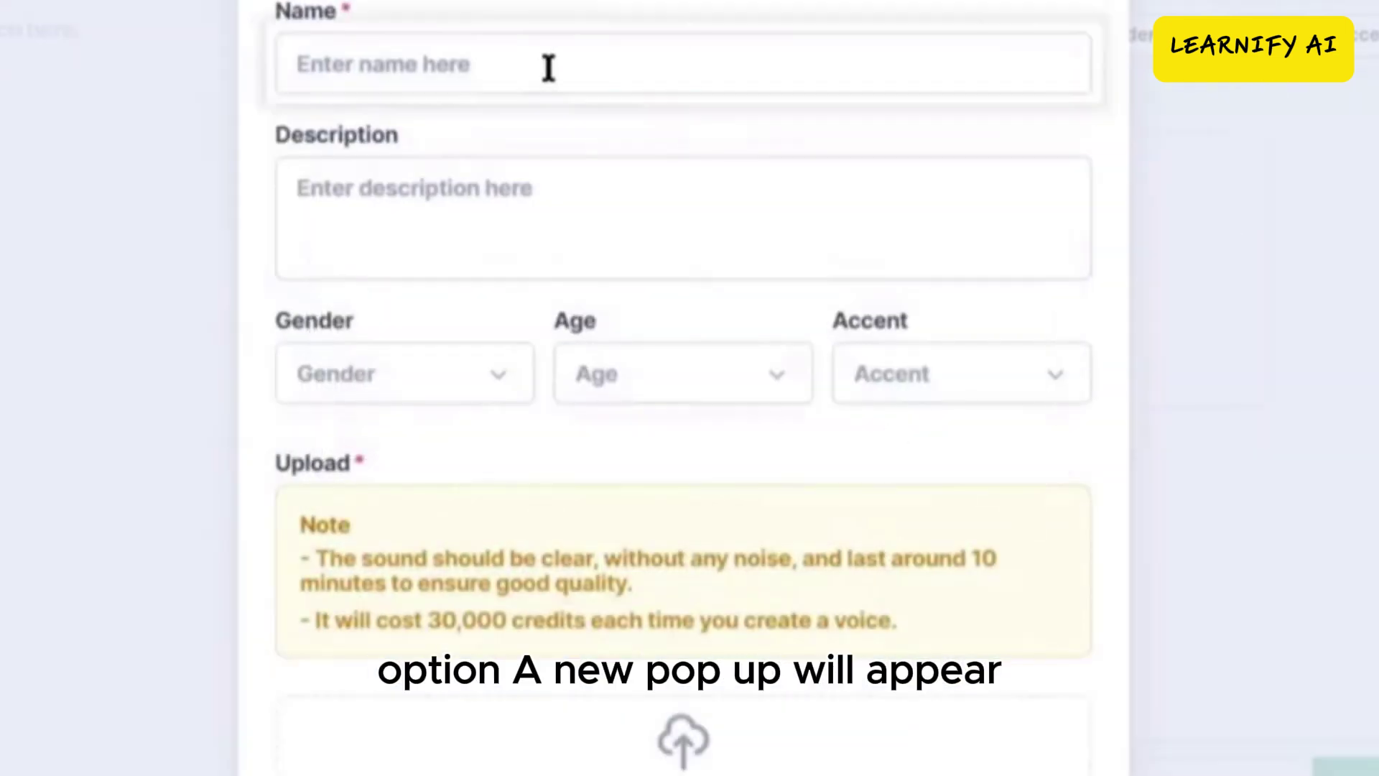
click(549, 63)
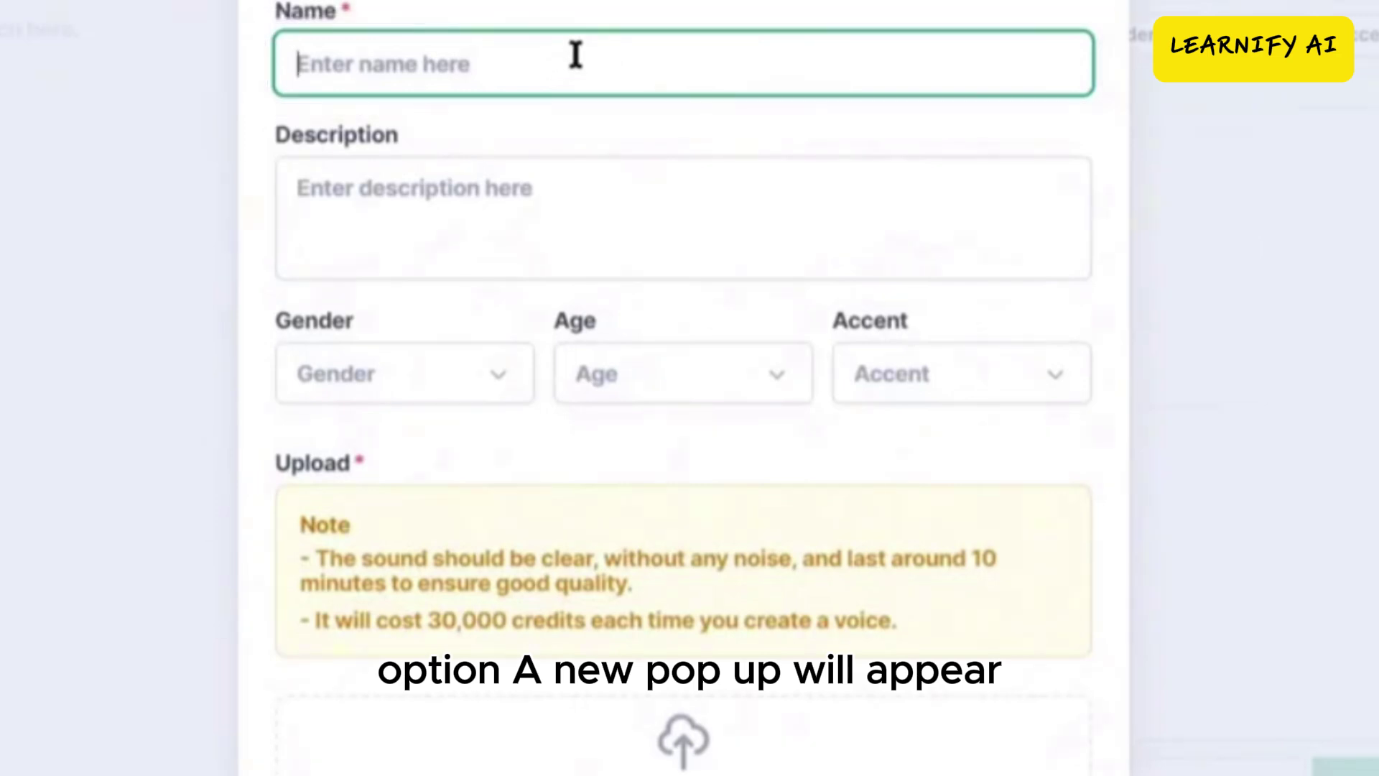
text(Mike)
click(567, 162)
text(Several Democrats)
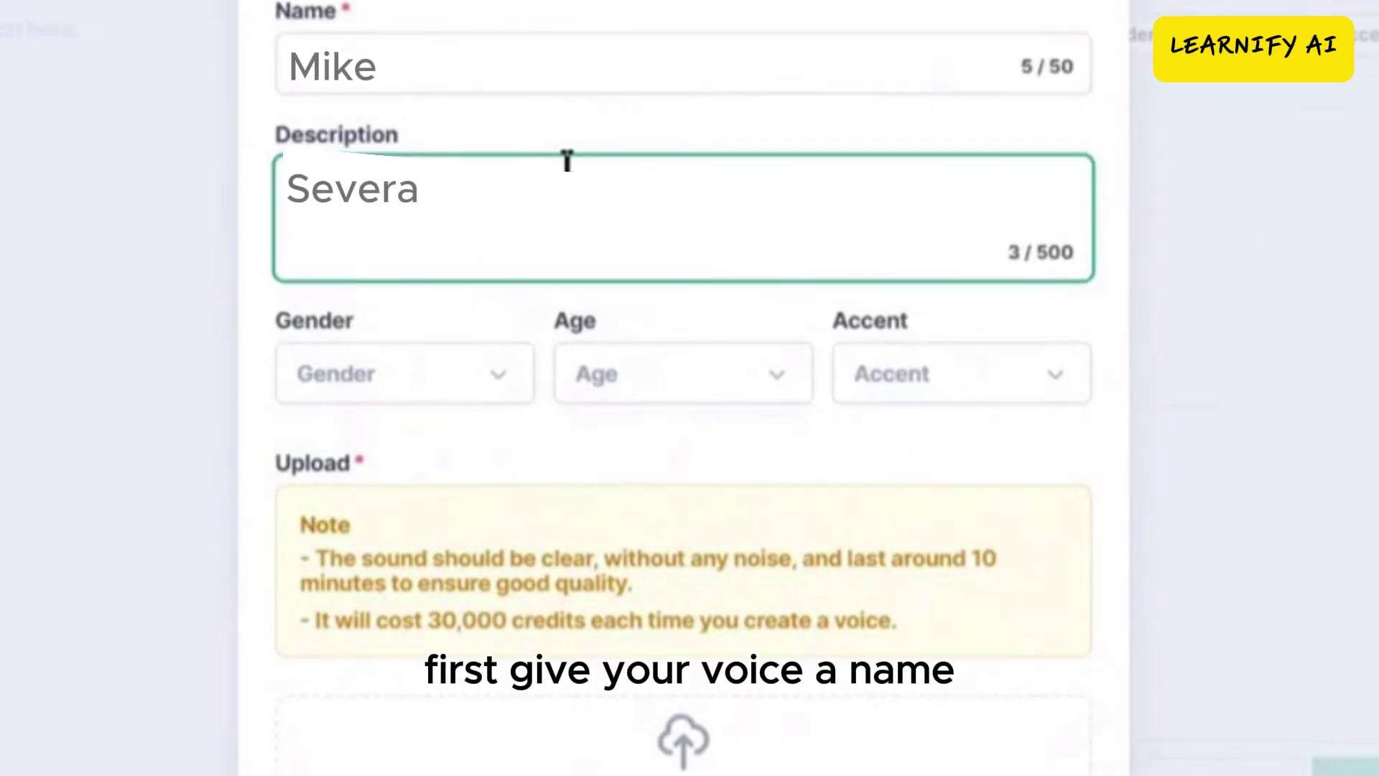
- Set the voice's gender to Male, age to Young and accent to American
click(404, 373)
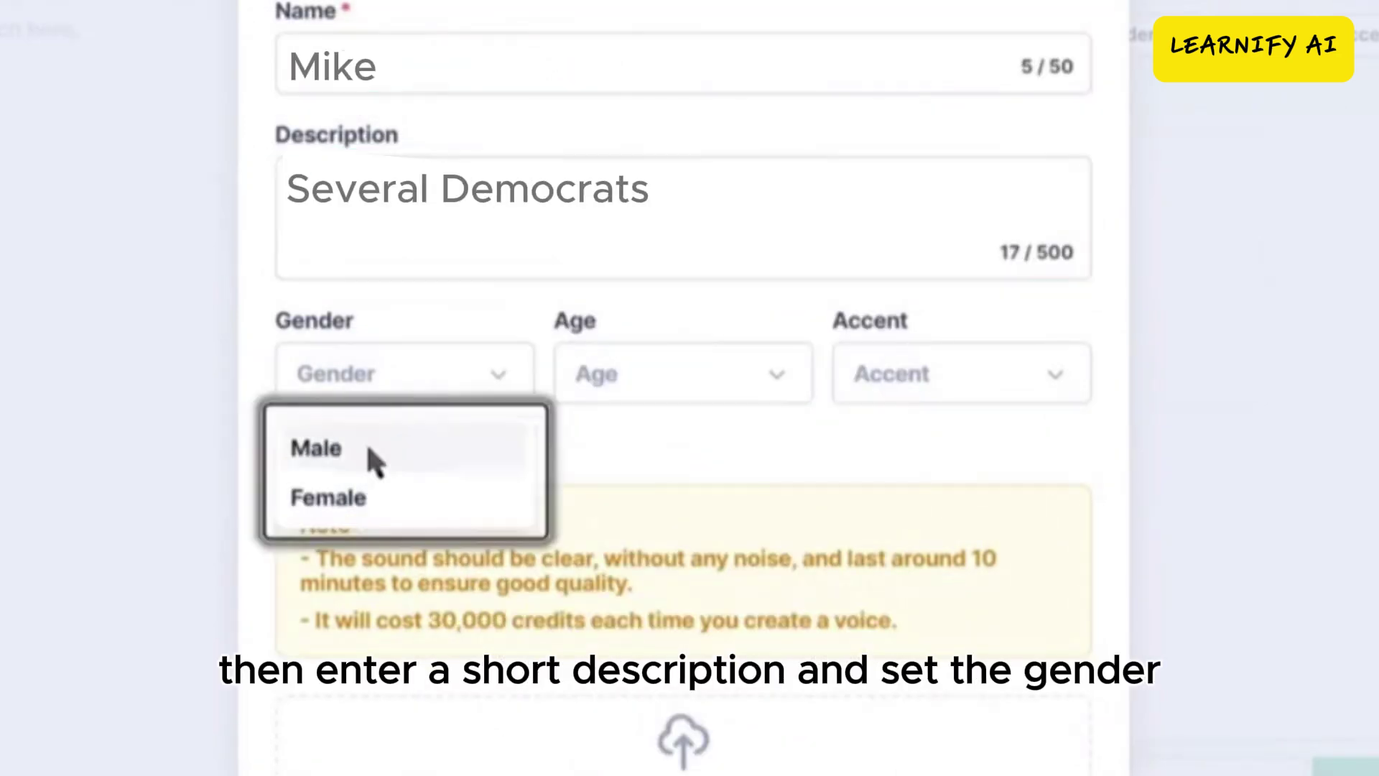
click(365, 444)
click(683, 373)
click(661, 455)
click(962, 374)
click(941, 496)
- Upload the WAV recording, accept the privacy policy, and generate the cloned voice
scroll(337, 294, down, 4)
drag(339, 295, 794, 339)
click(567, 578)
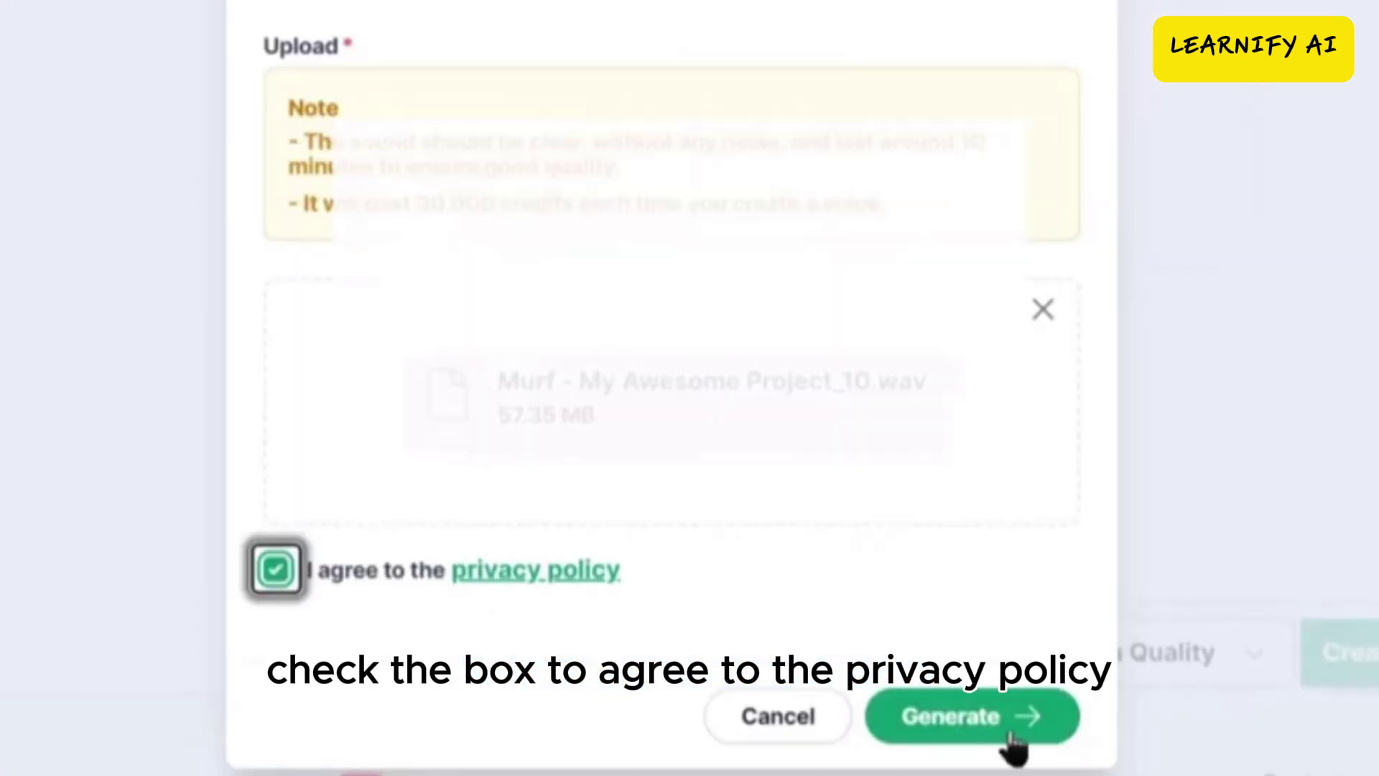
click(966, 716)
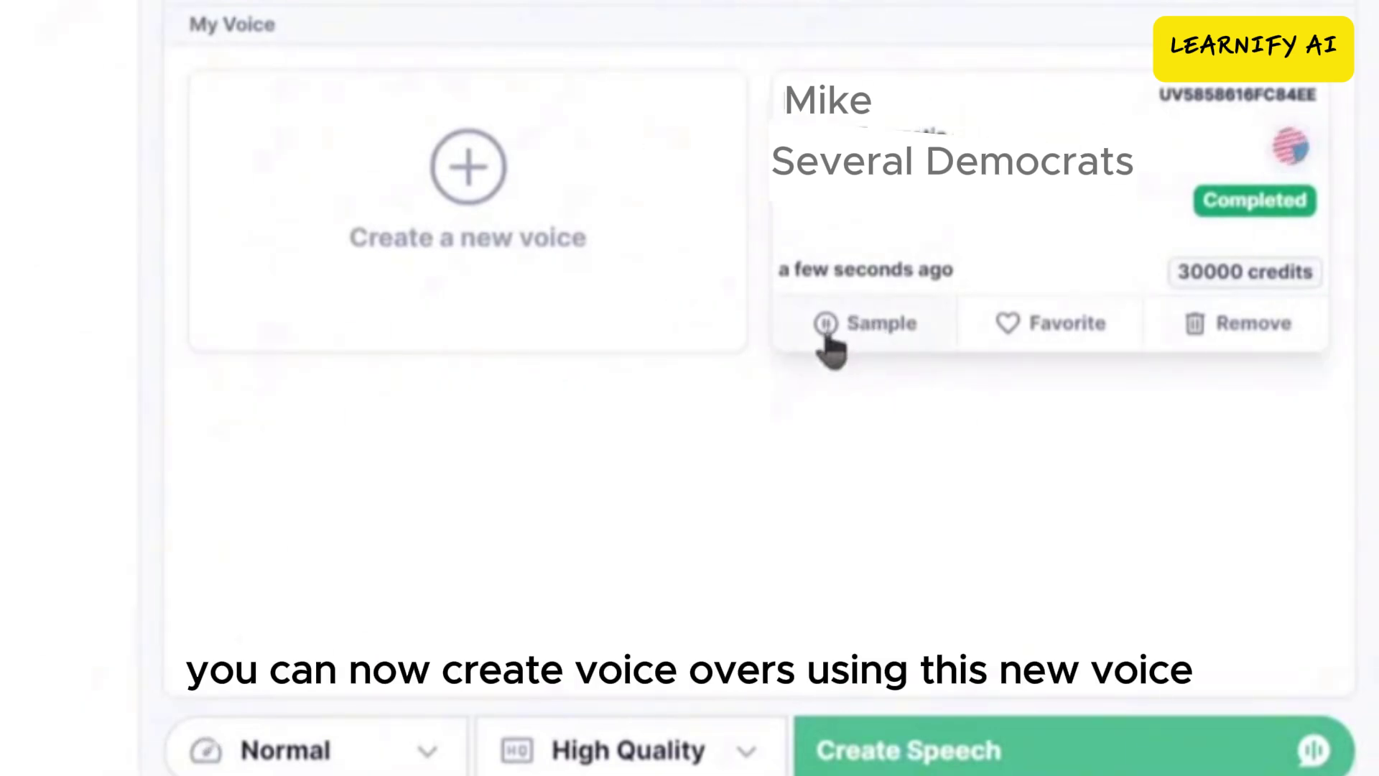
- Stop playback of the Mike voice sample
click(1109, 761)
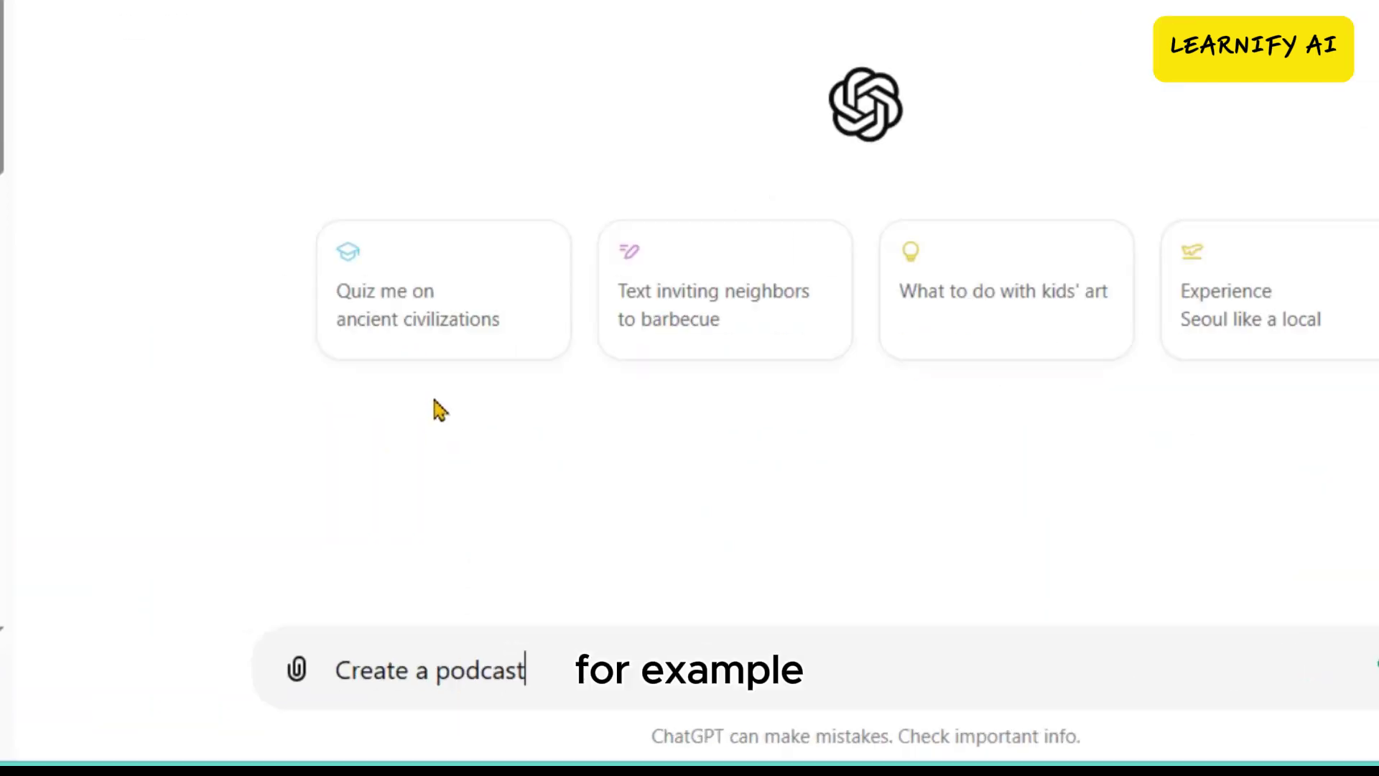
- Ask ChatGPT for a podcast conversation about today's US economy and add a first story block
text(st conversation between USA Economy today)
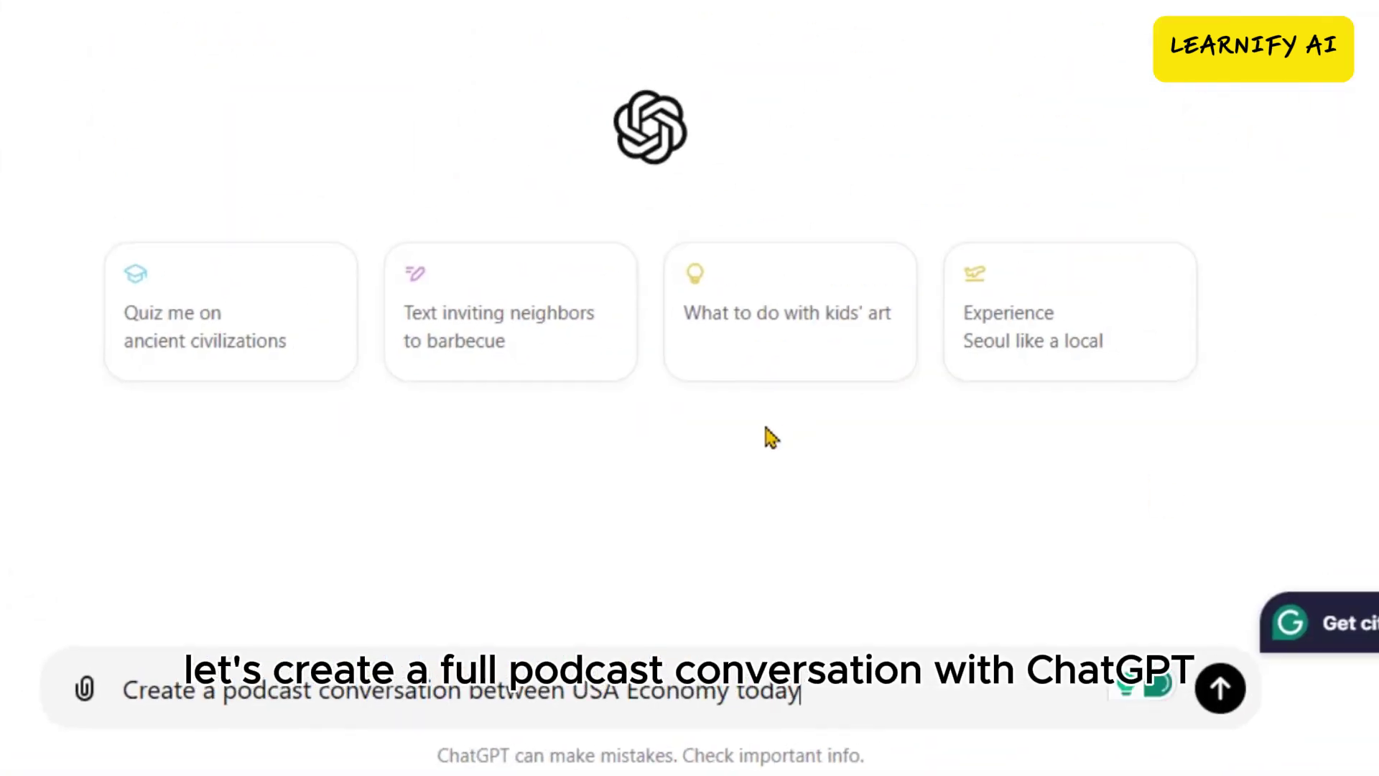
key(Return)
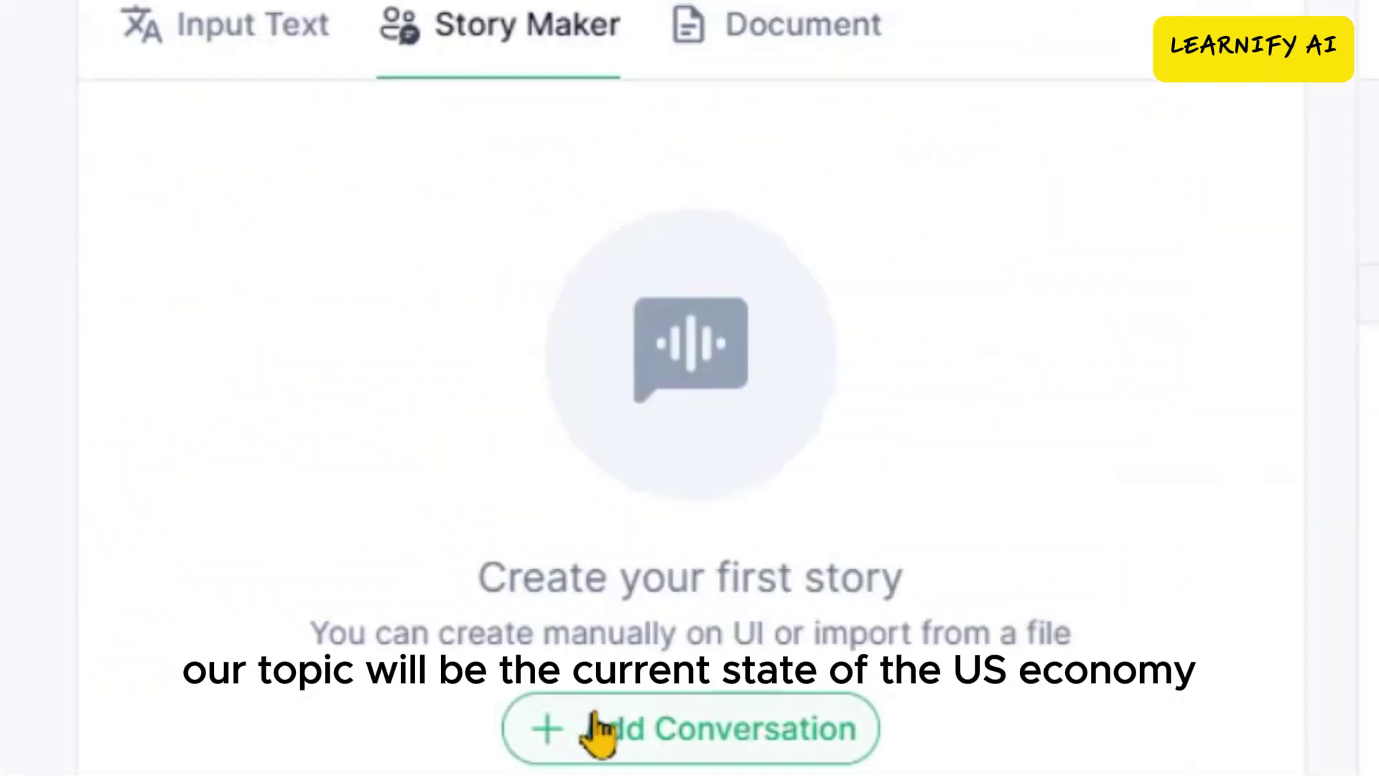
click(591, 720)
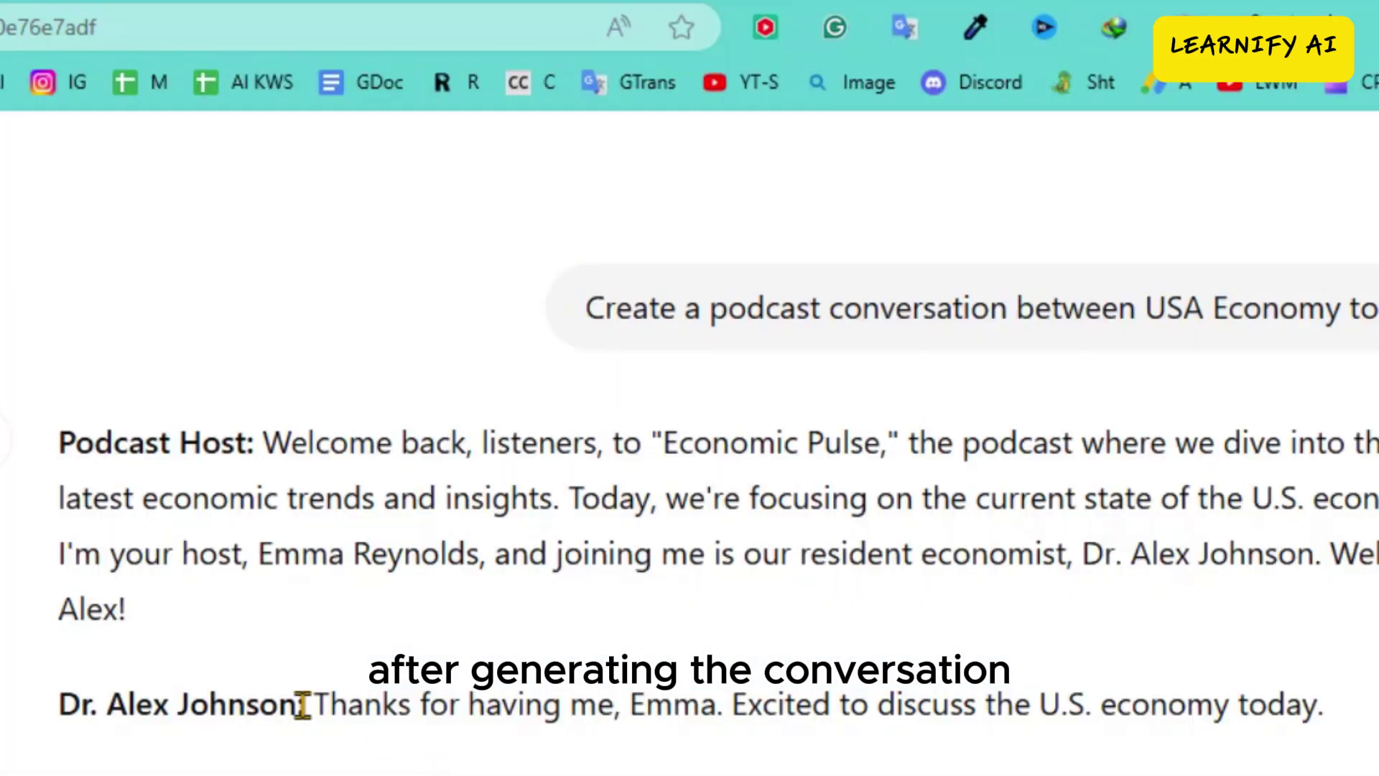
- Copy the first speaker's name from the script and select Block 1's default name
drag(236, 703, 58, 715)
key(ctrl+c)
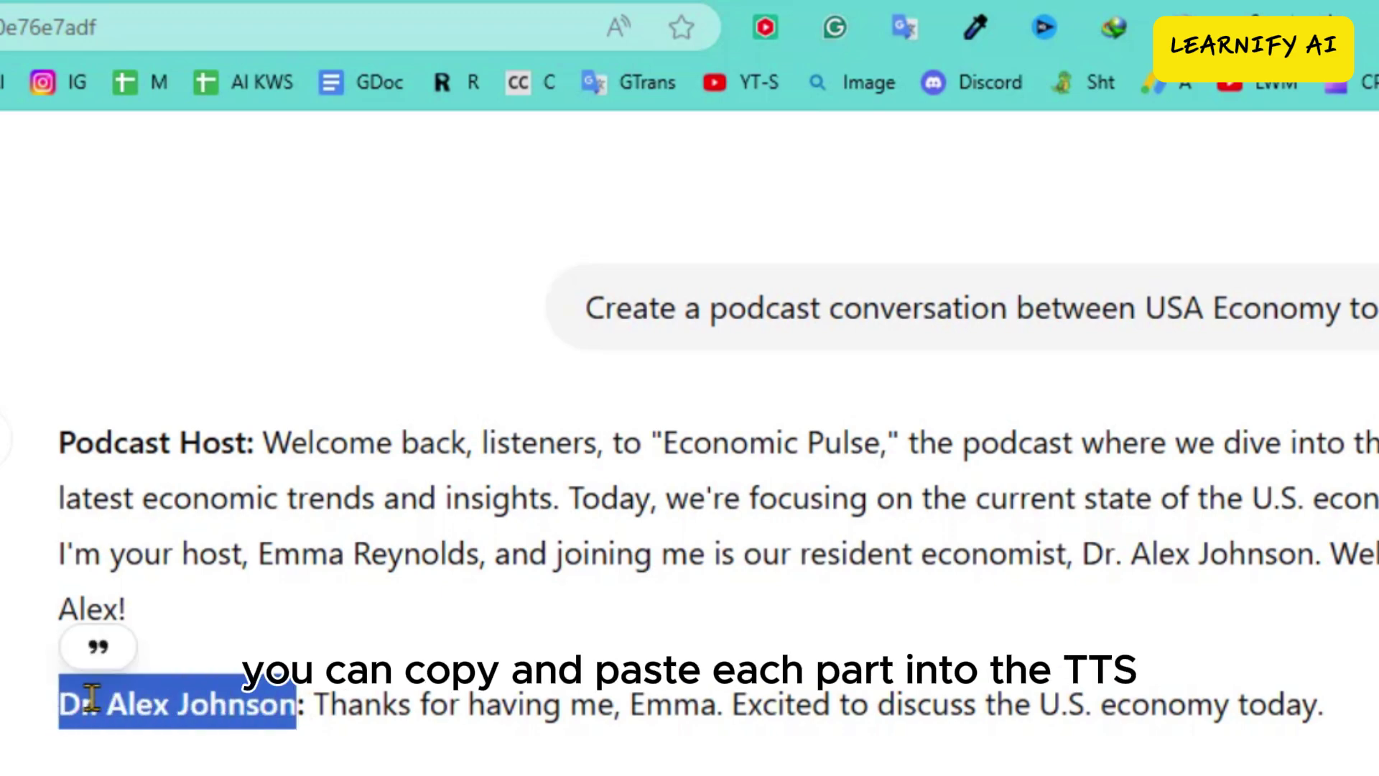
right_click(91, 697)
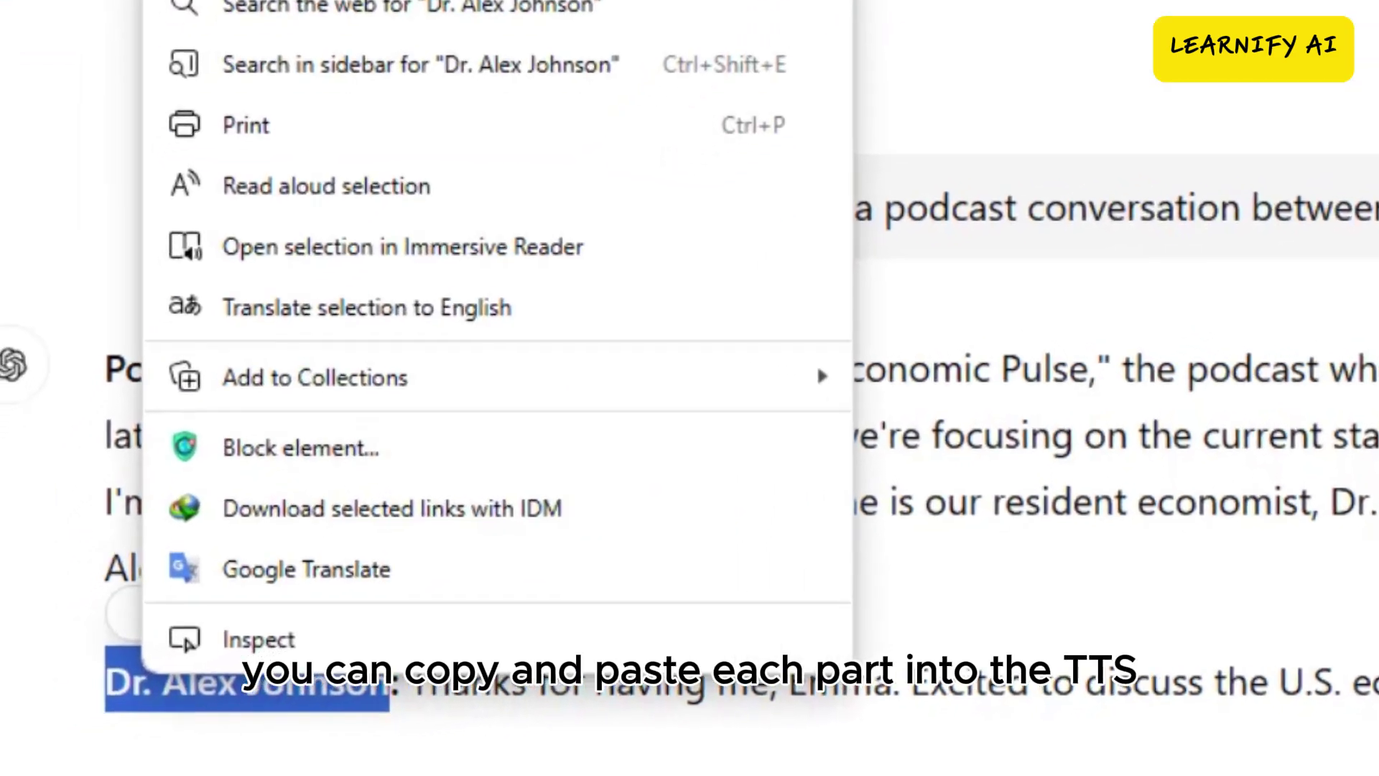
click(323, 7)
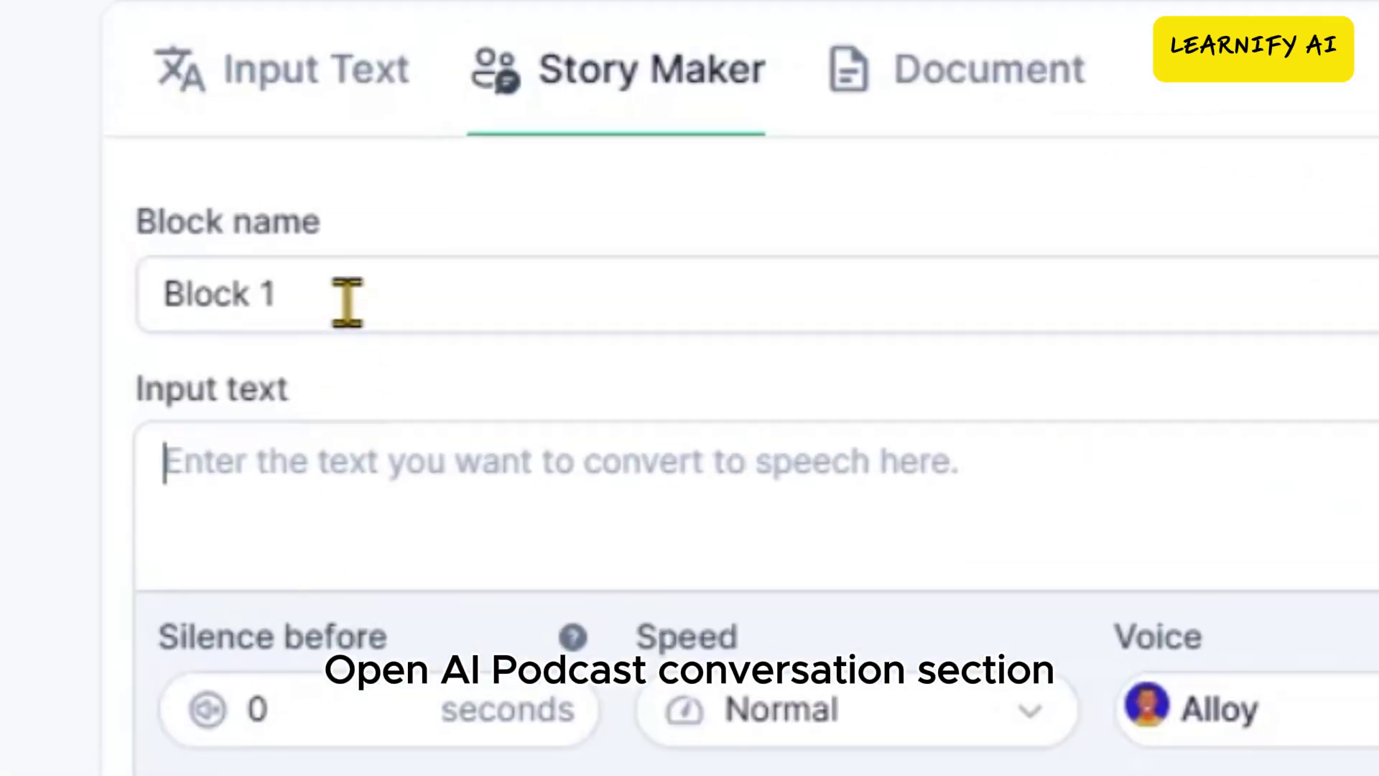
triple_click(348, 296)
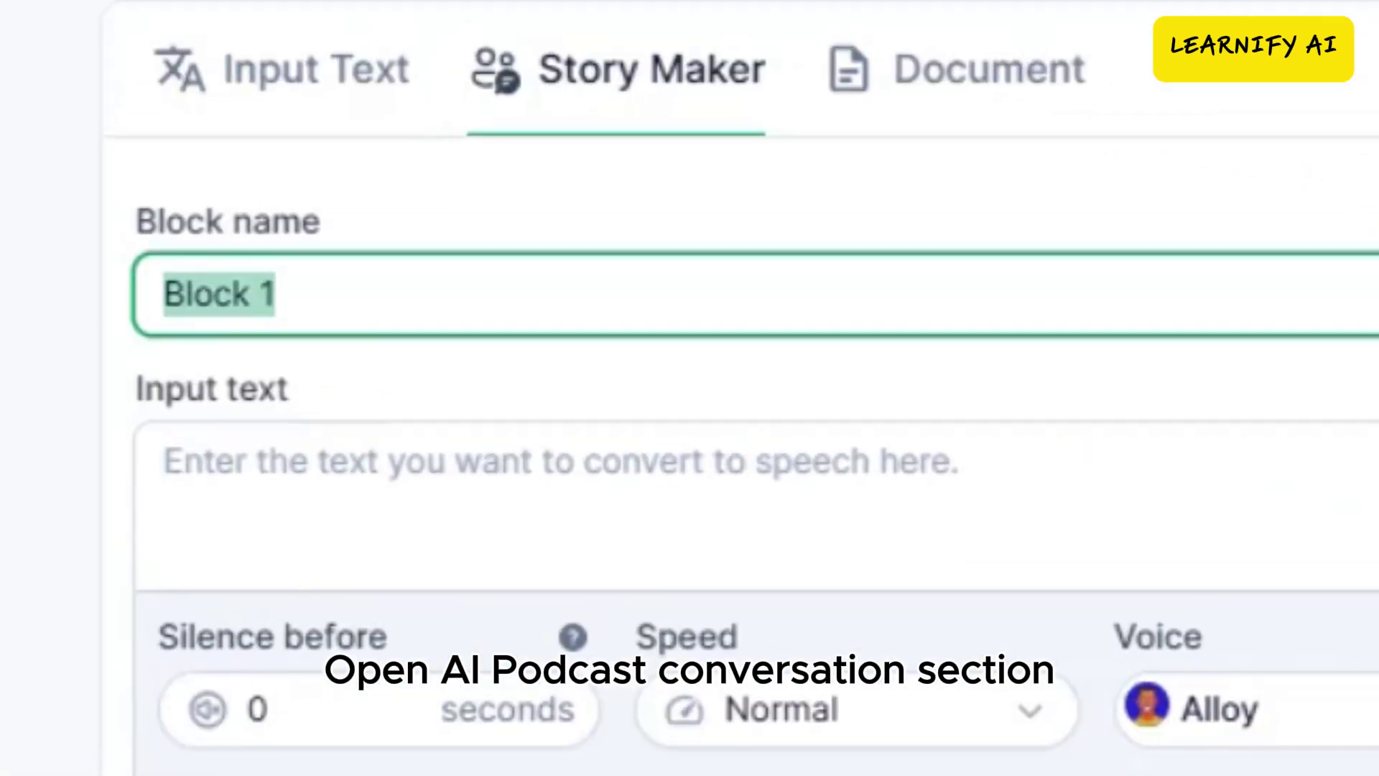
- Use the first speaker's name as Block 1's name and paste their line as input text
key(ctrl+v)
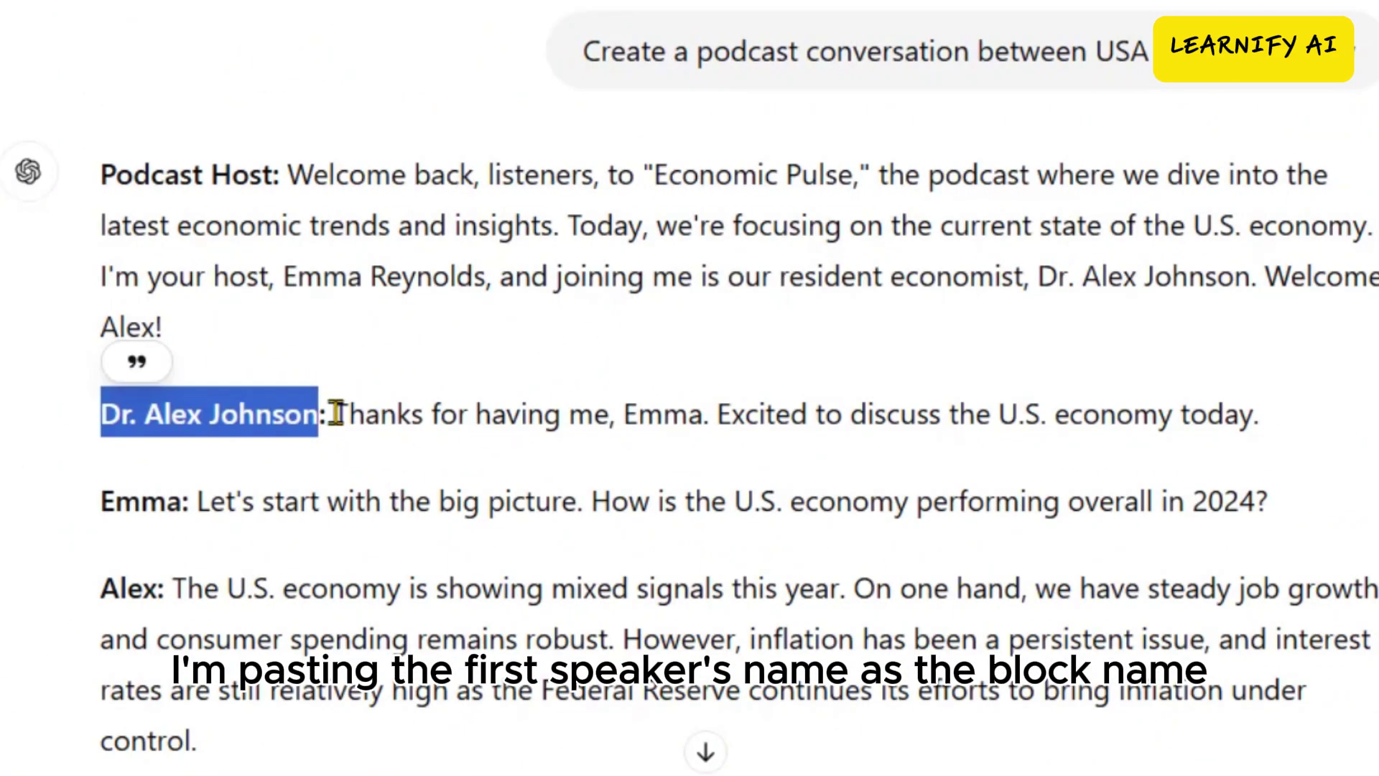
drag(336, 415, 1280, 428)
key(ctrl+c)
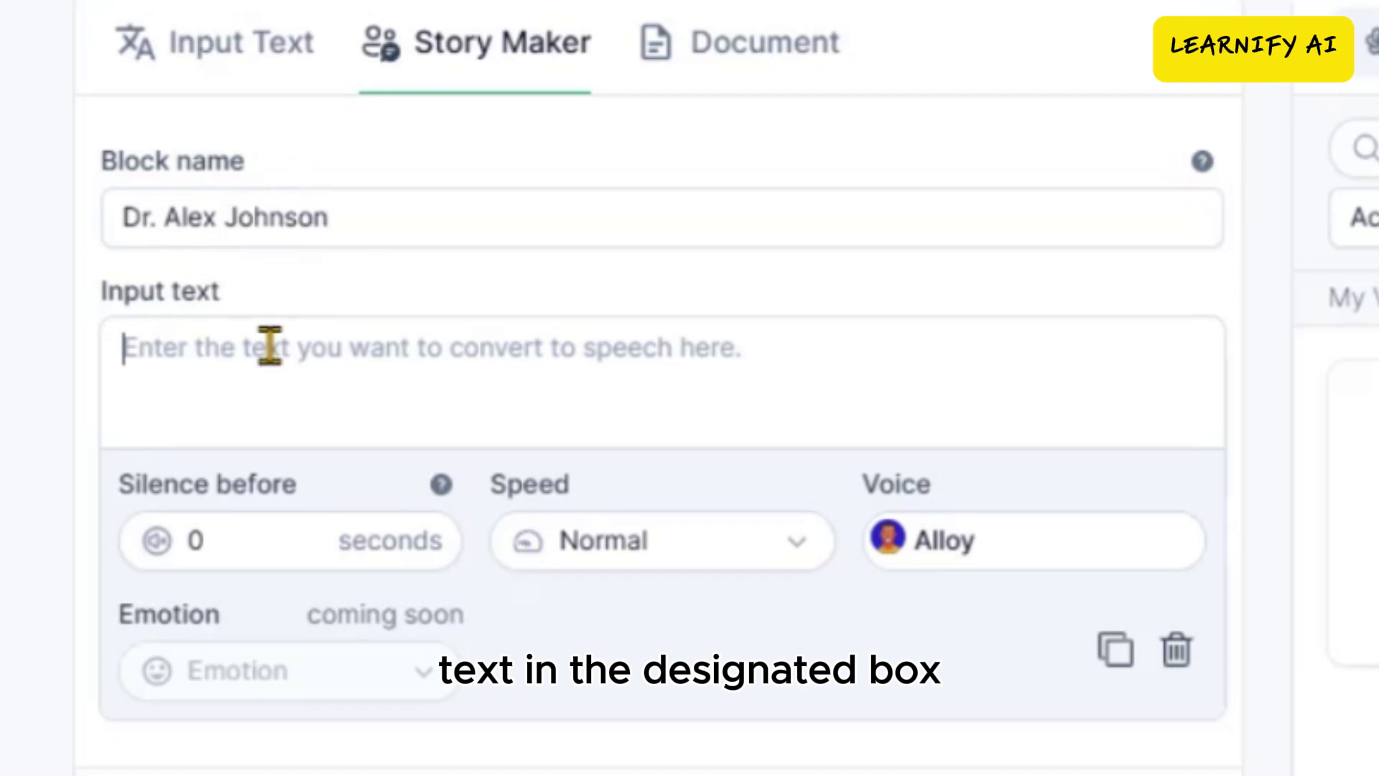
click(271, 347)
key(ctrl+v)
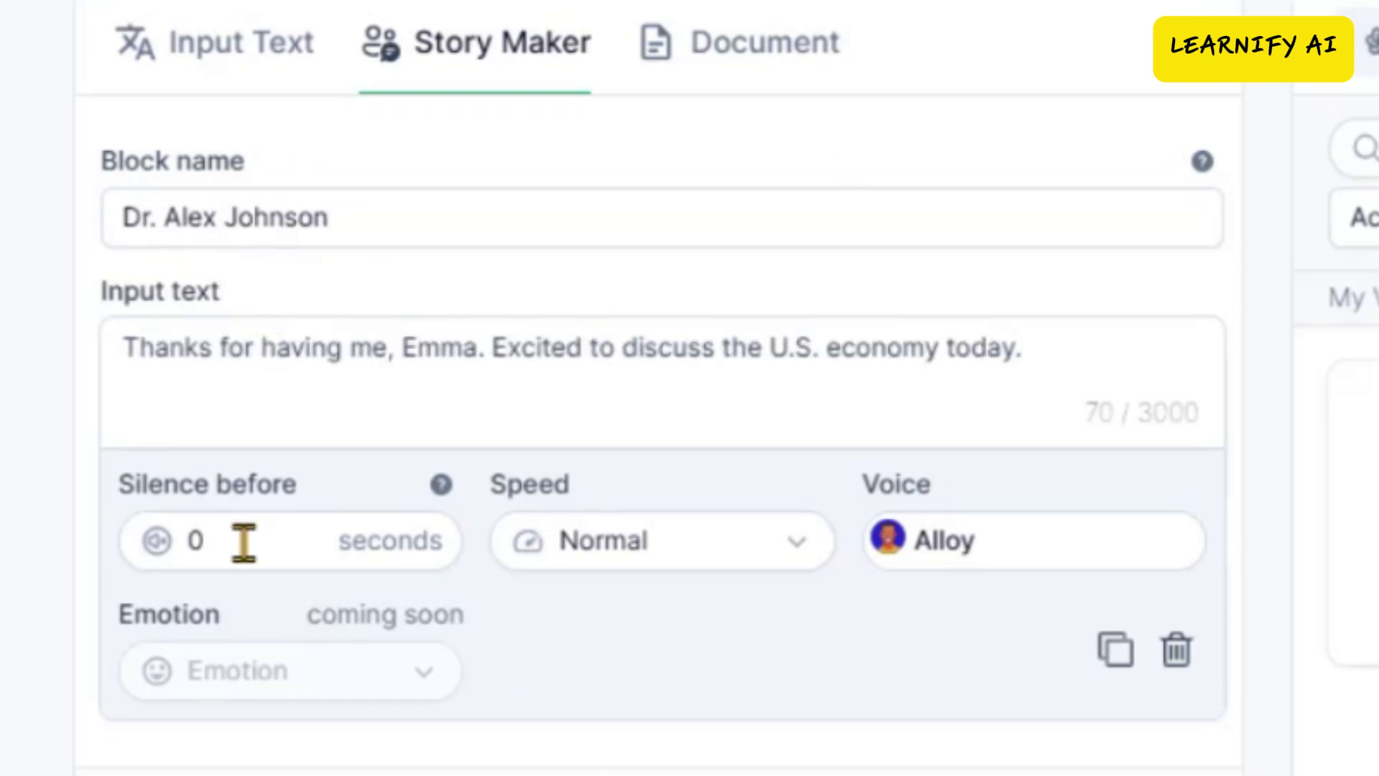
- Give Block 1 a 2-second silence before, Normal speed and the Brian system voice
click(183, 538)
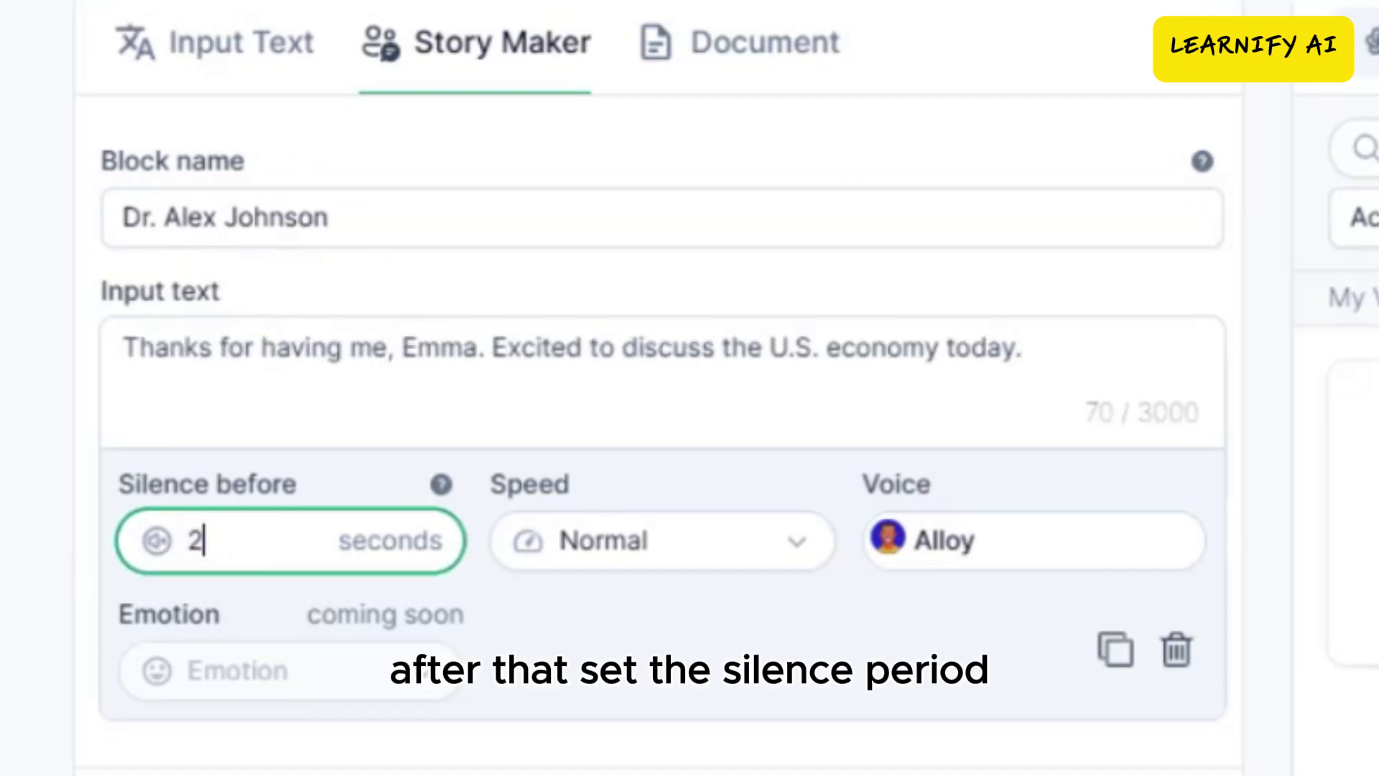
click(732, 550)
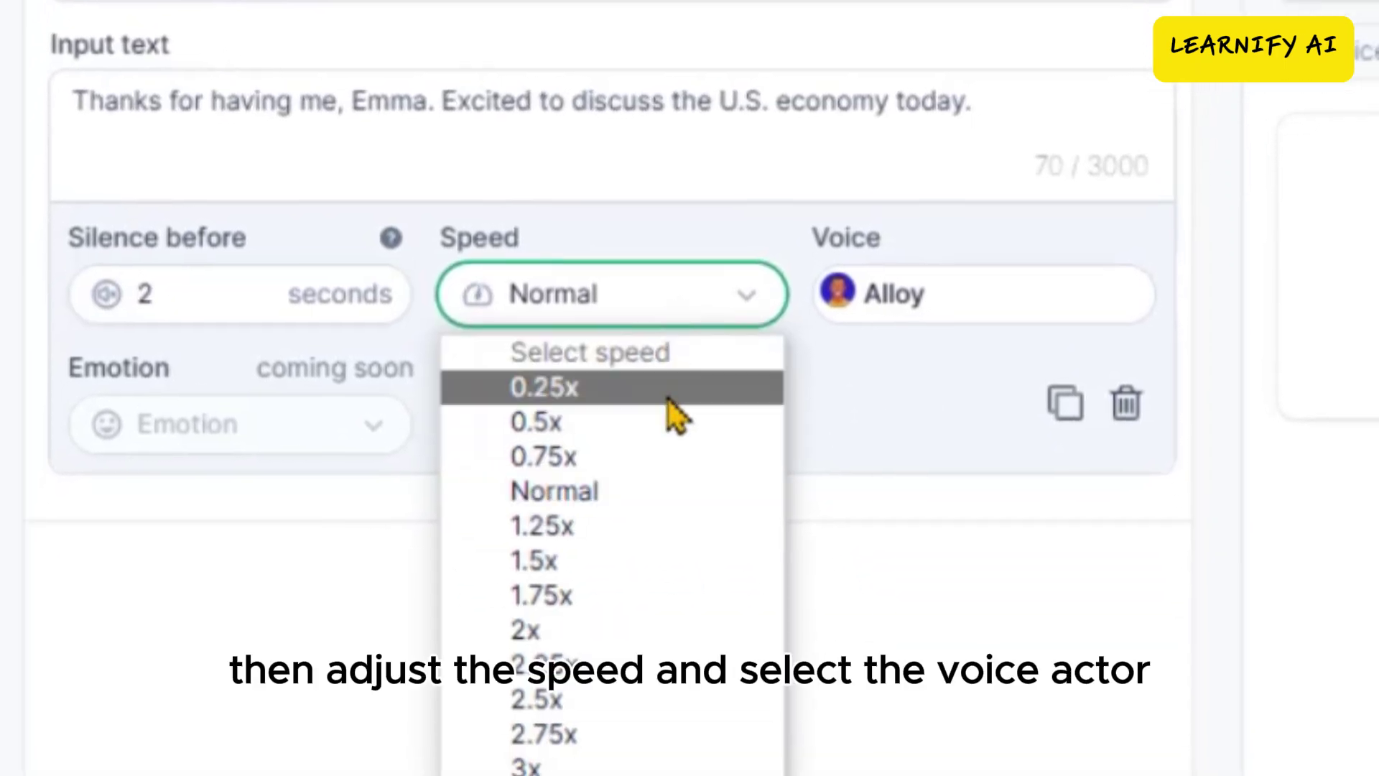
click(664, 490)
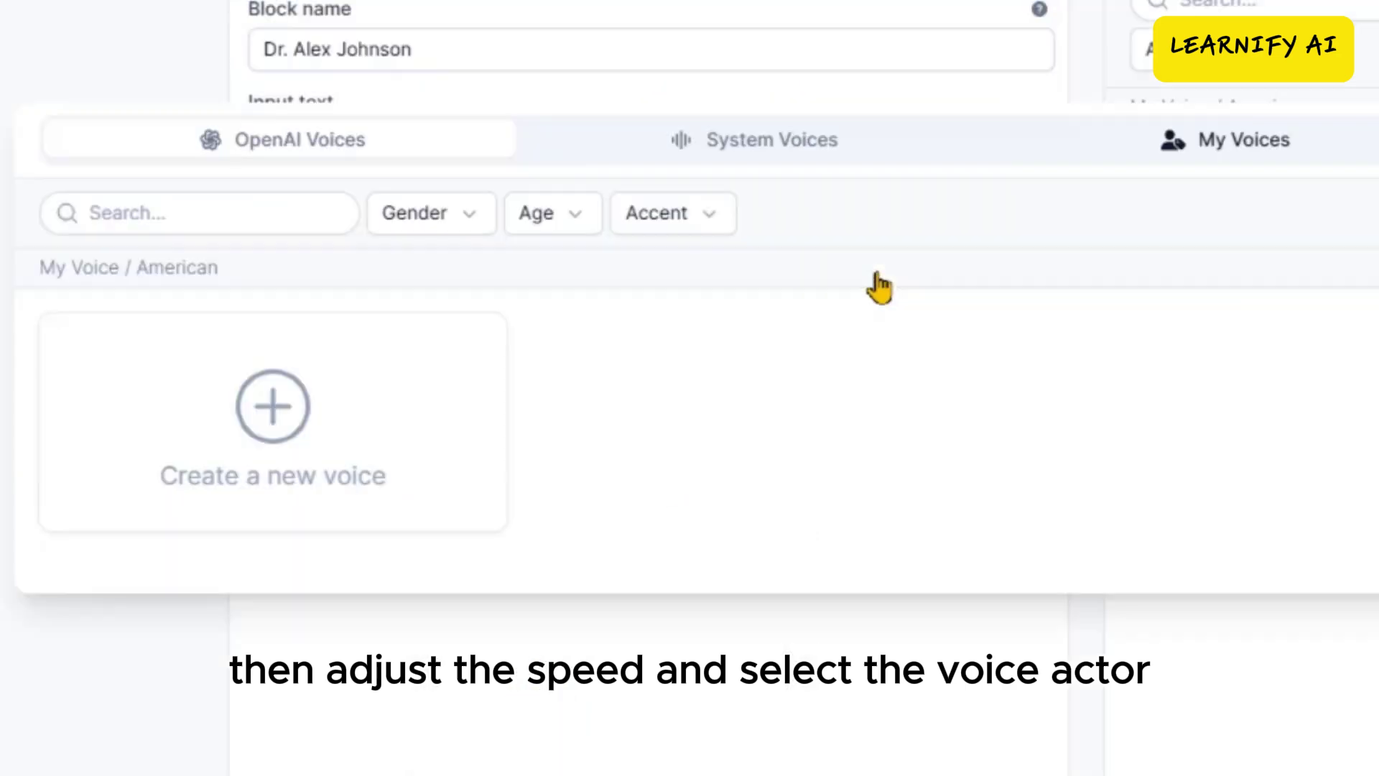
click(955, 298)
click(806, 157)
scroll(166, 651, down, 5)
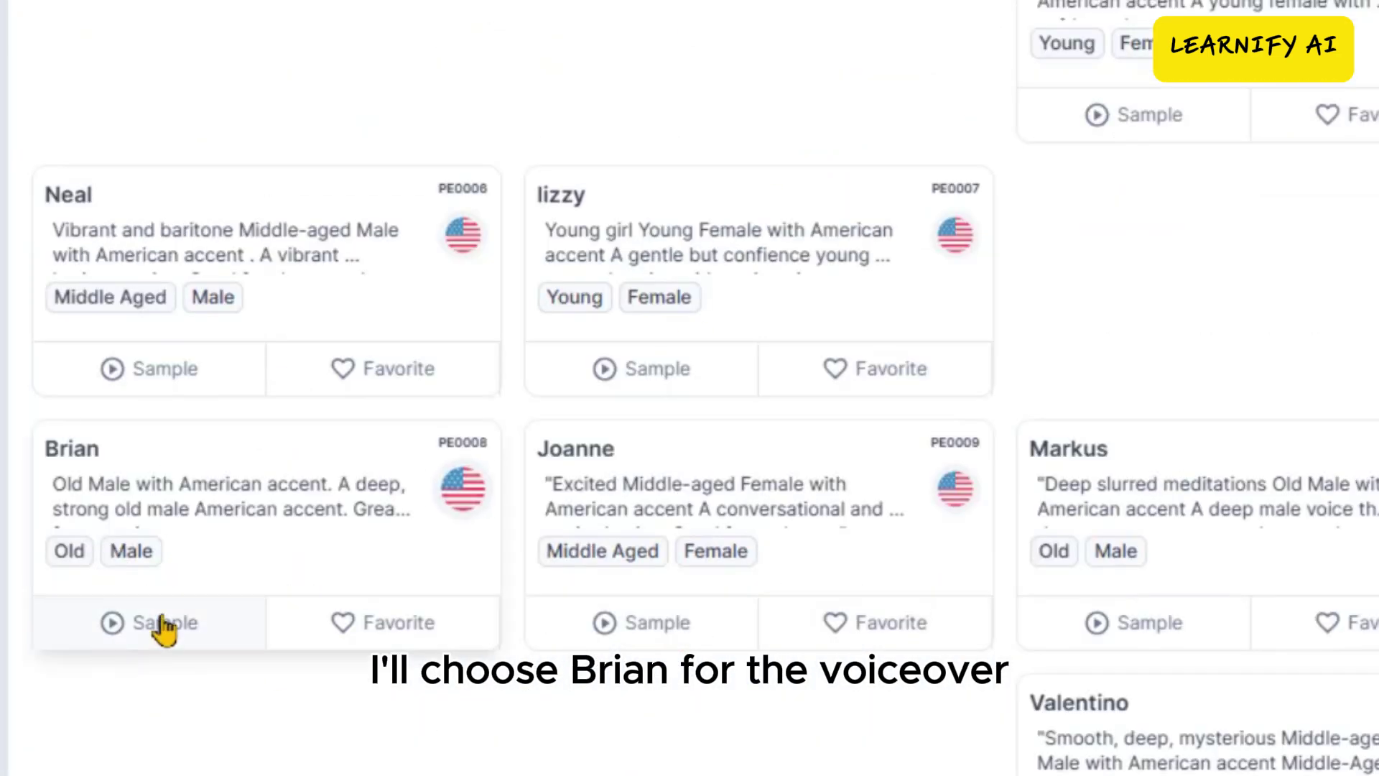
click(327, 577)
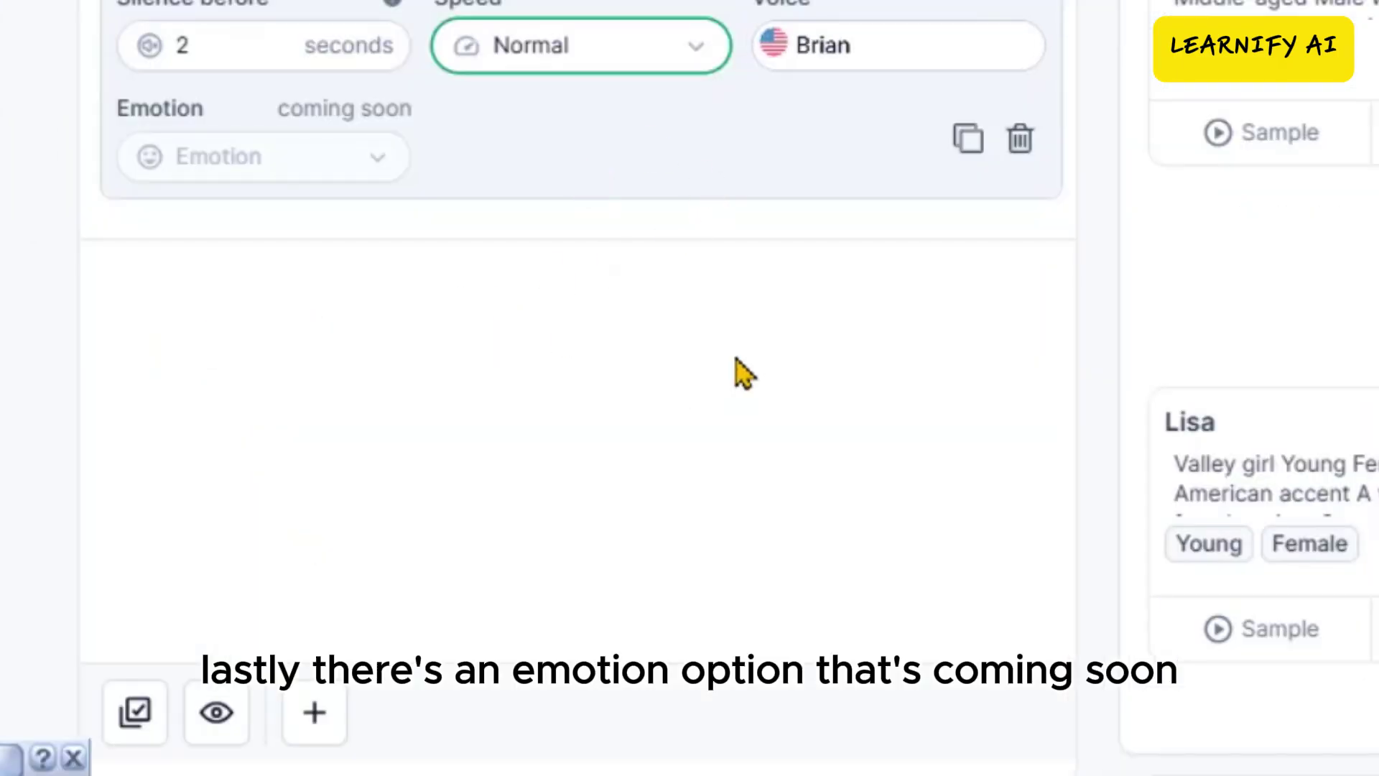
click(290, 143)
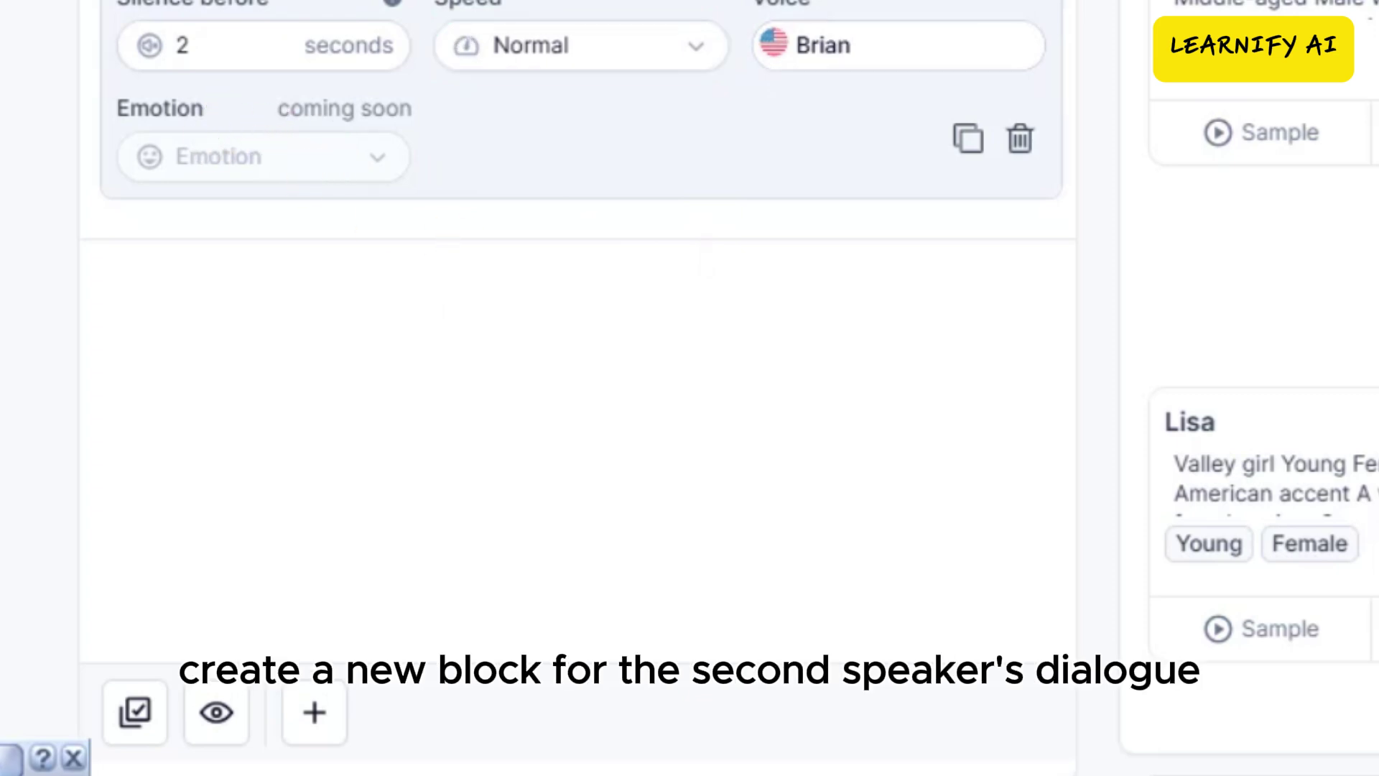
click(313, 712)
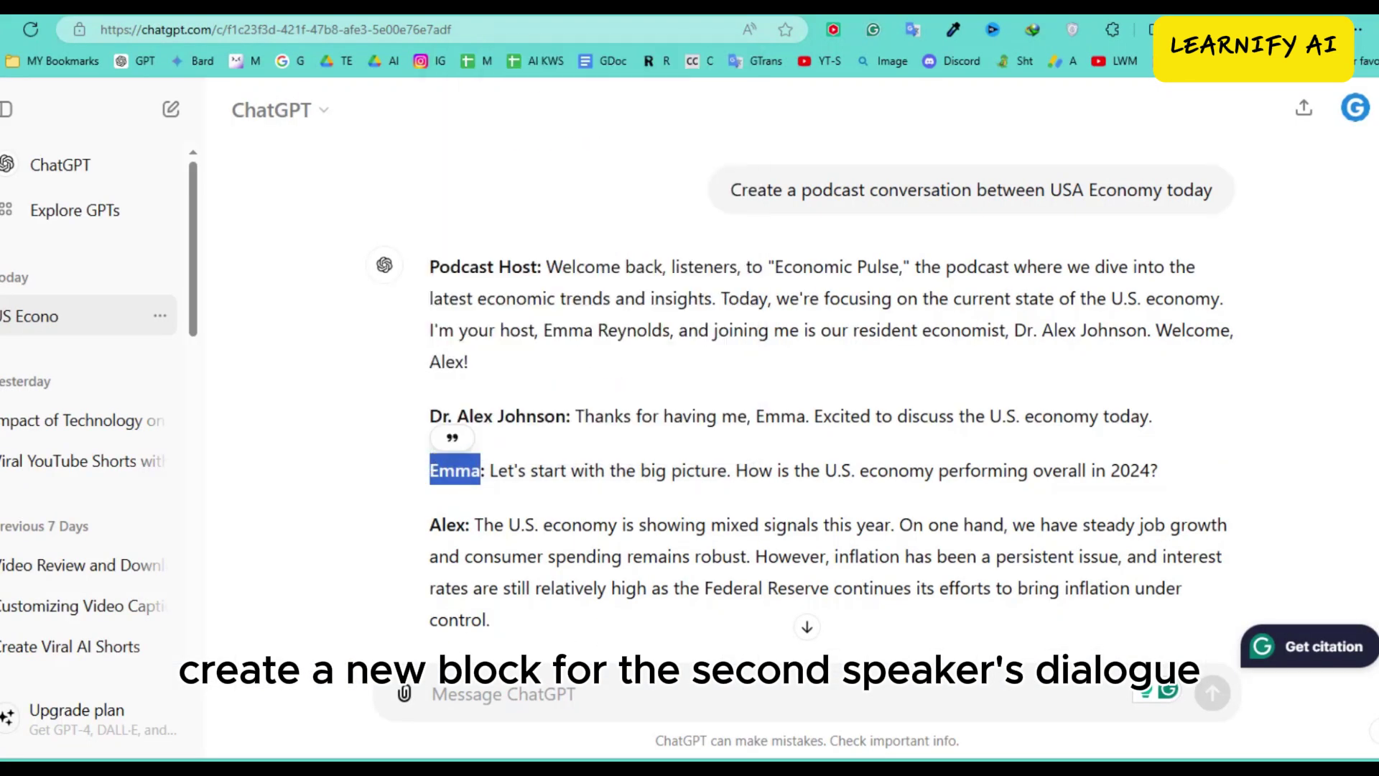
- Add the second speaker's block voiced by Lisa and create the story 'USA Economic Pulse'
click(488, 53)
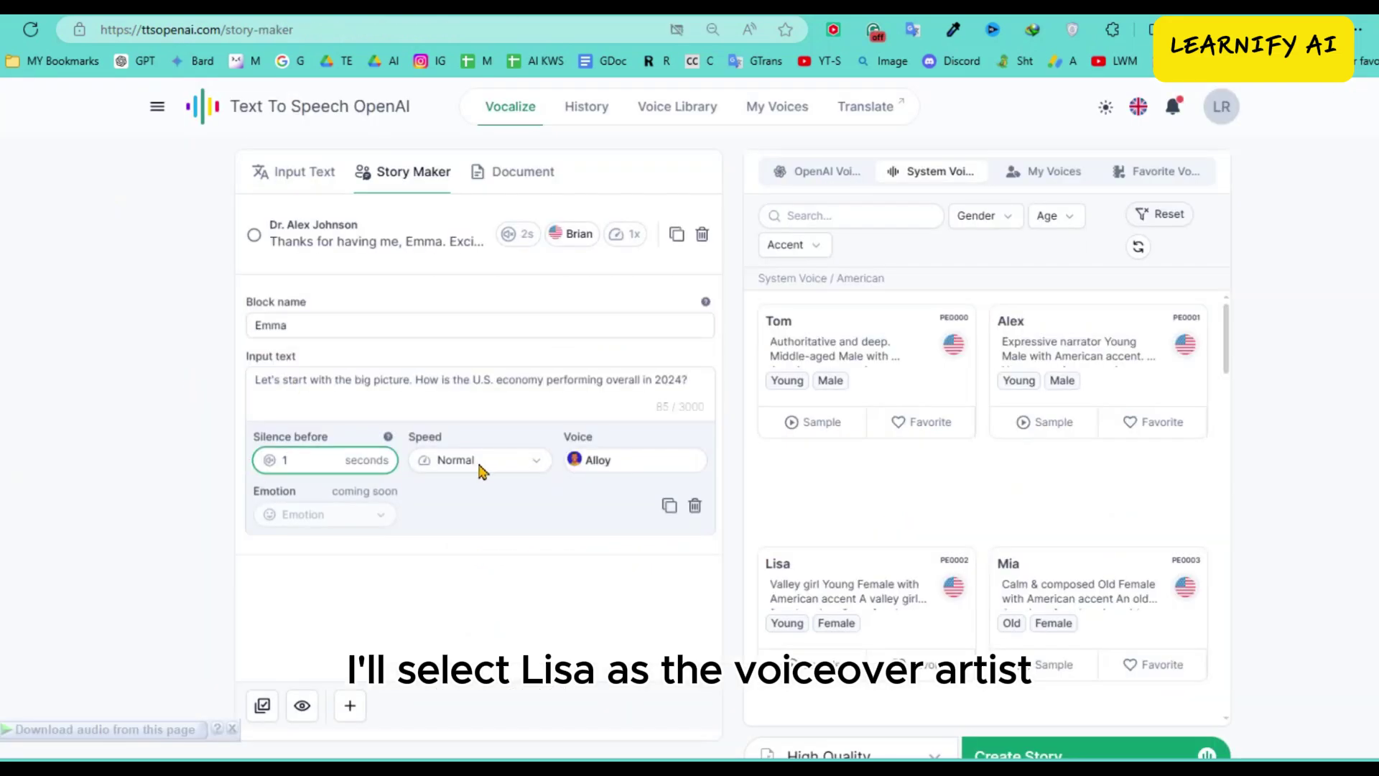
click(610, 459)
click(742, 314)
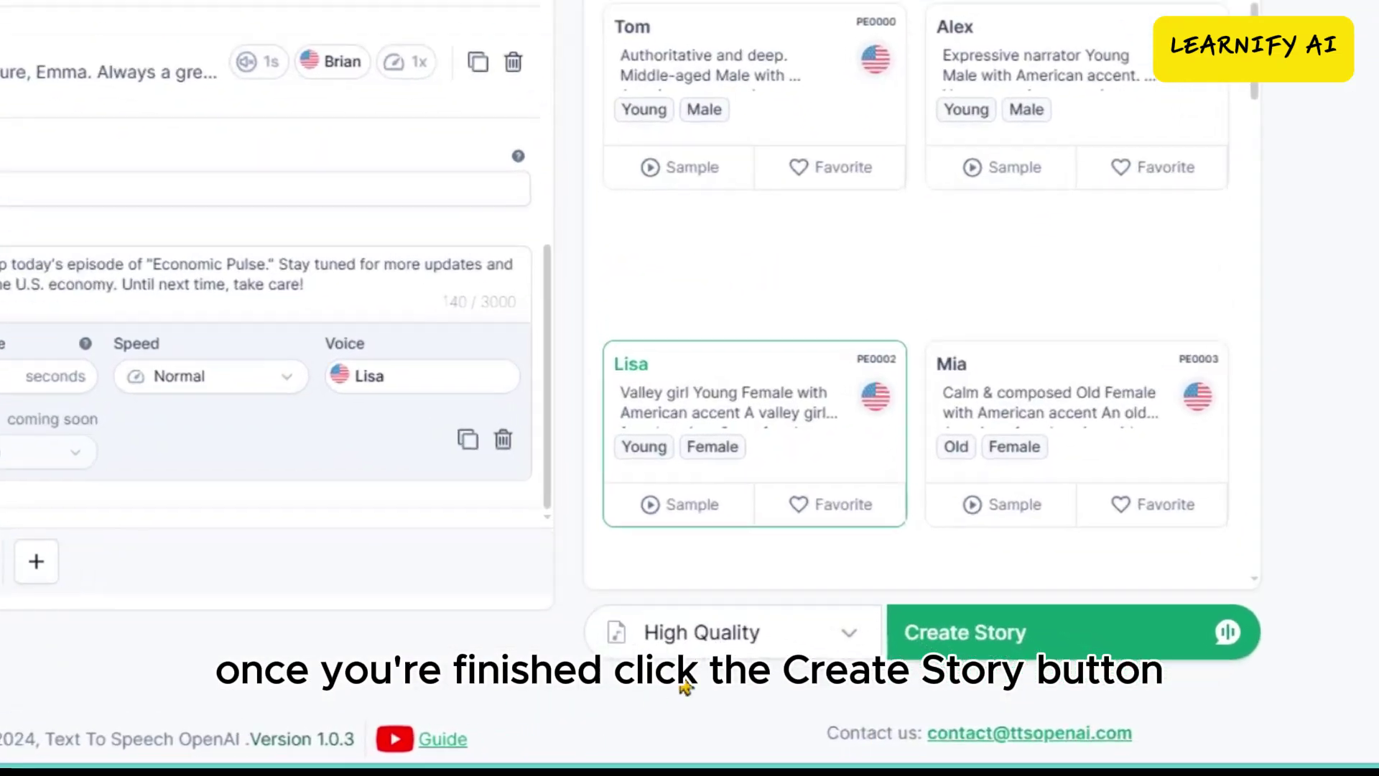
click(995, 596)
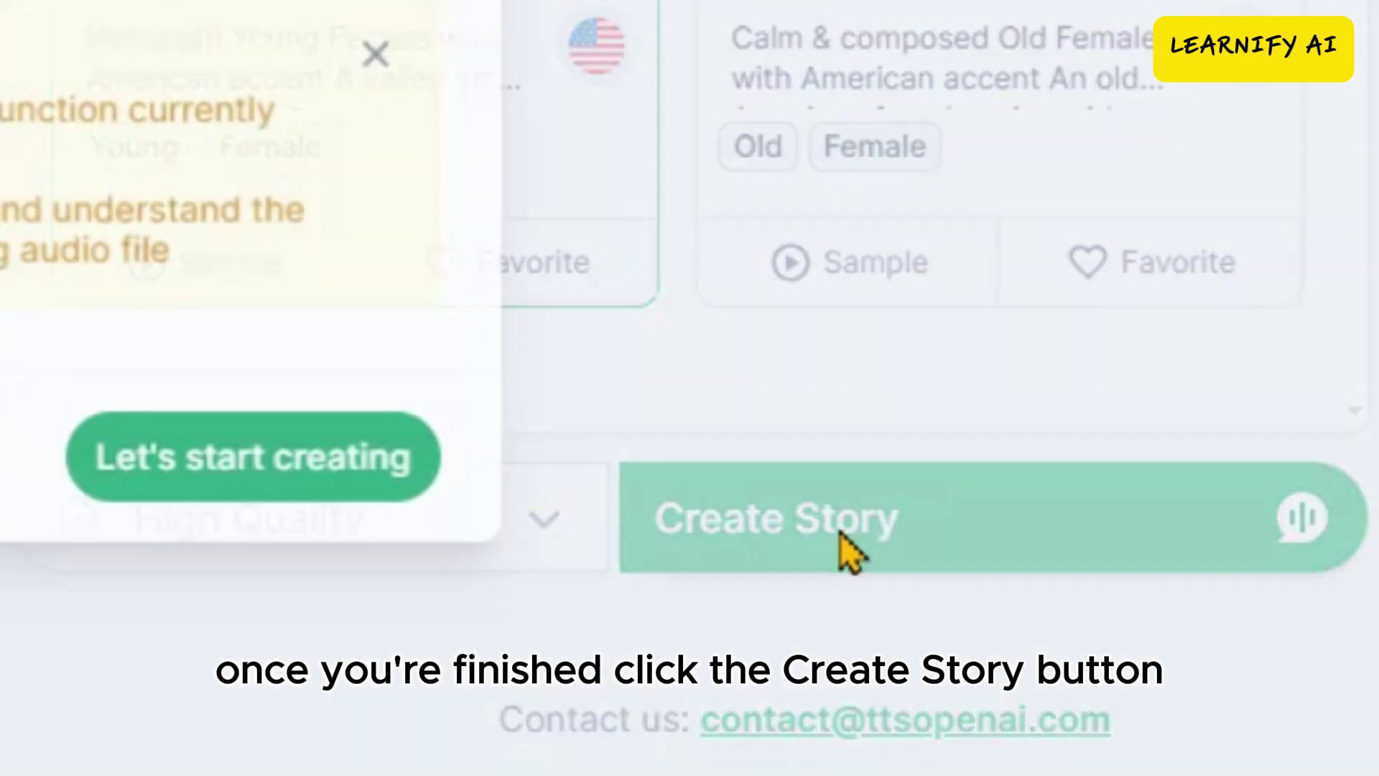
text(USA Economic Pulse)
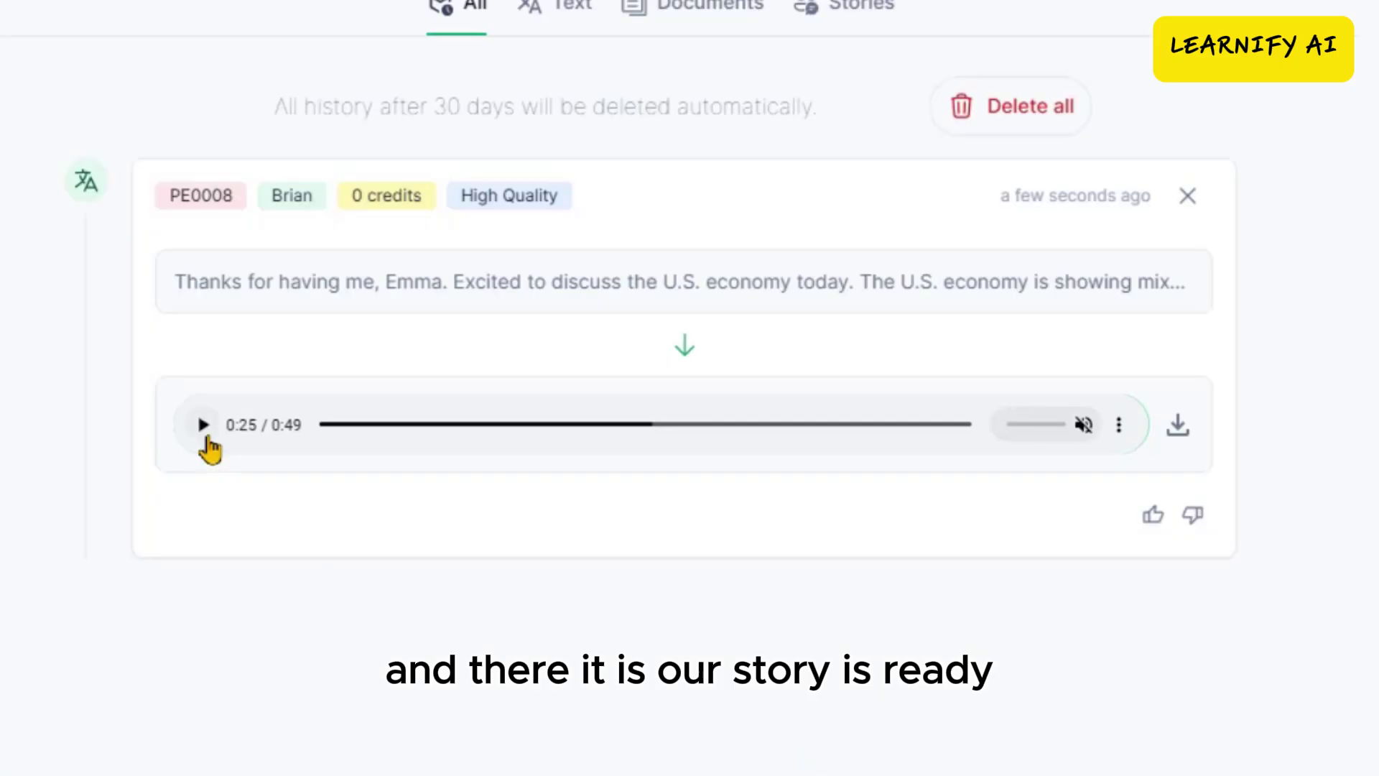